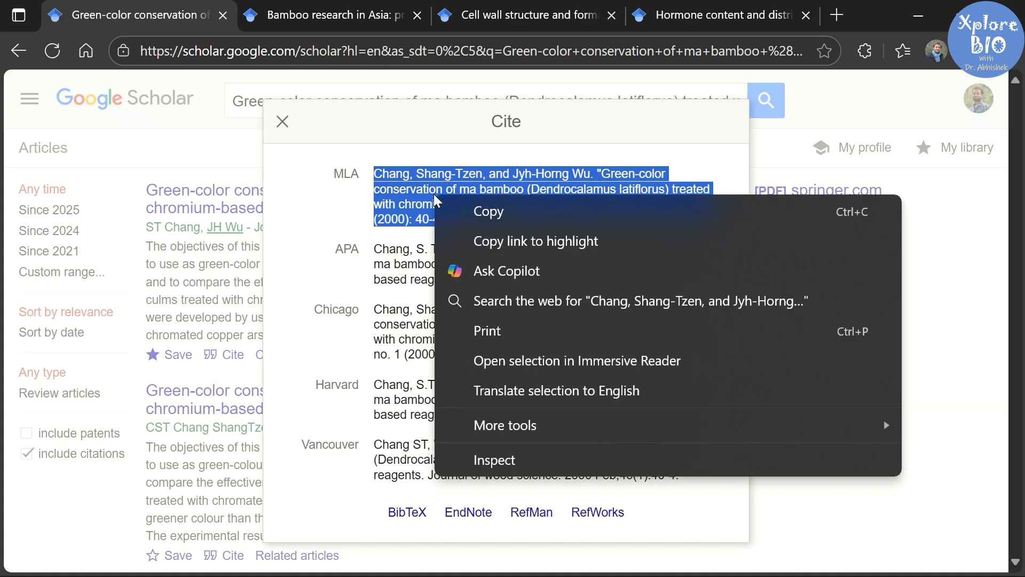
# Compare the journal article reference examples in the Wiley author guidelines, the Paperpile journal guide and the Springer reference style PDF.
pyautogui.click(413, 238)
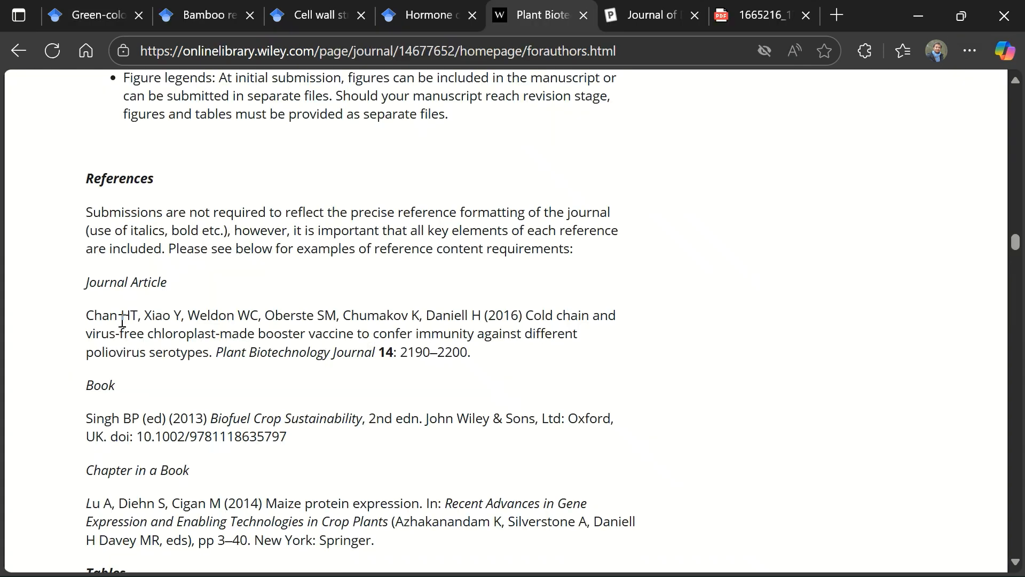
pyautogui.moveTo(102, 315); pyautogui.dragTo(163, 315)
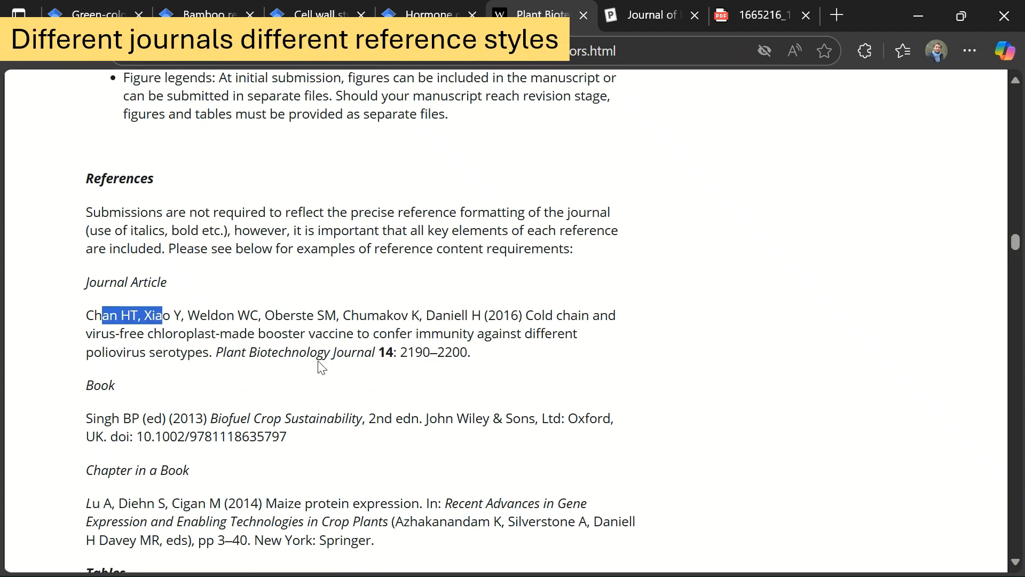
pyautogui.click(392, 366)
pyautogui.click(635, 15)
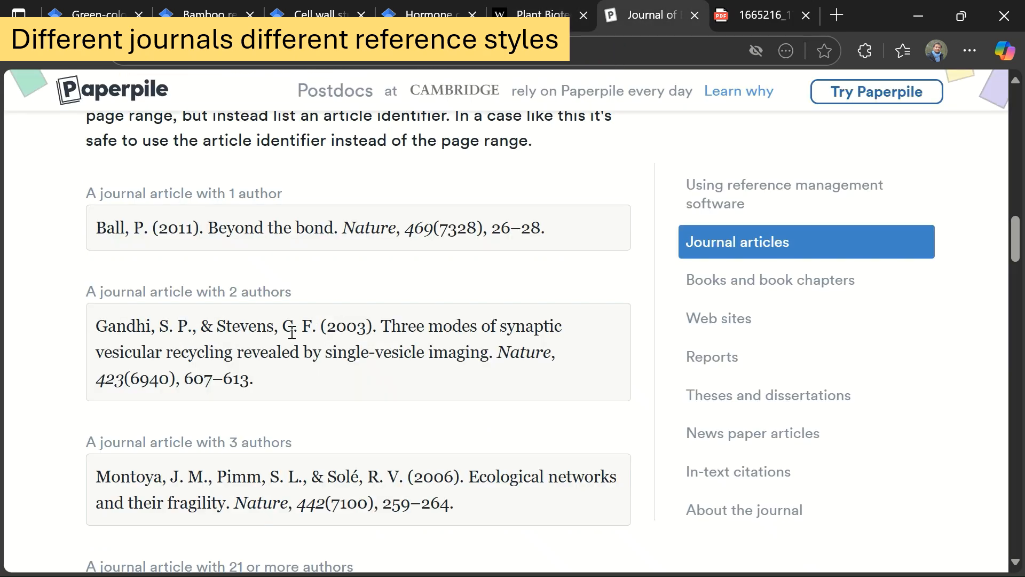
pyautogui.click(752, 17)
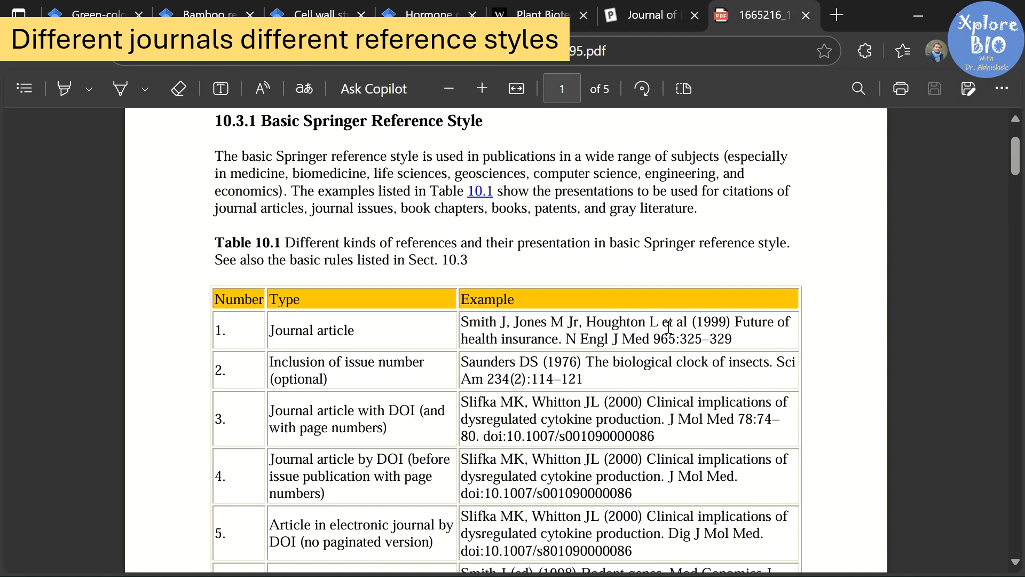
# Switch to Ms text.doc in Word and remove the comma, periods and hyphen from the first author's name in the first reference.
pyautogui.hotkey('alt', 'Tab')
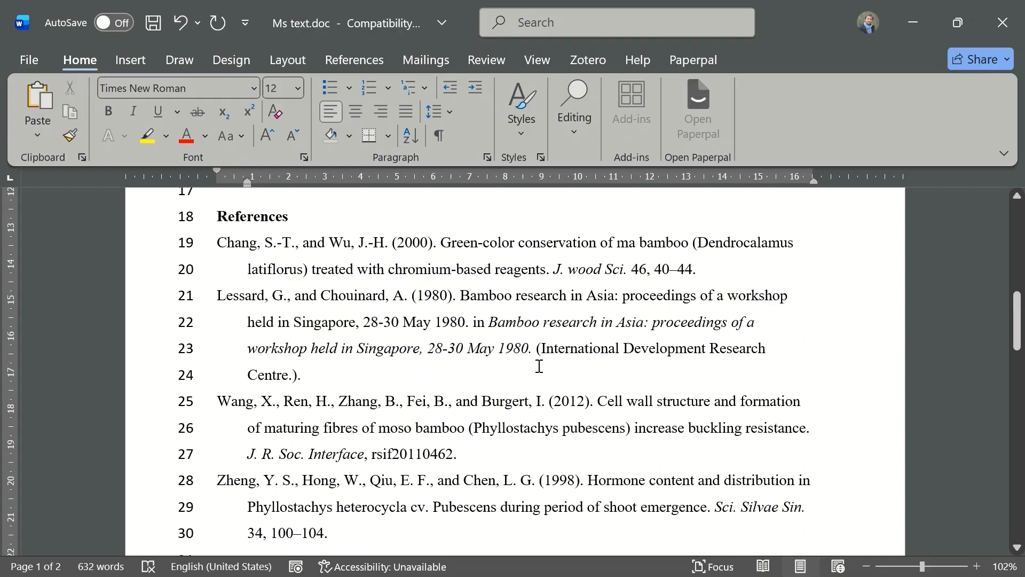
pyautogui.click(283, 243)
pyautogui.press('BackSpace')
pyautogui.press('BackSpace')
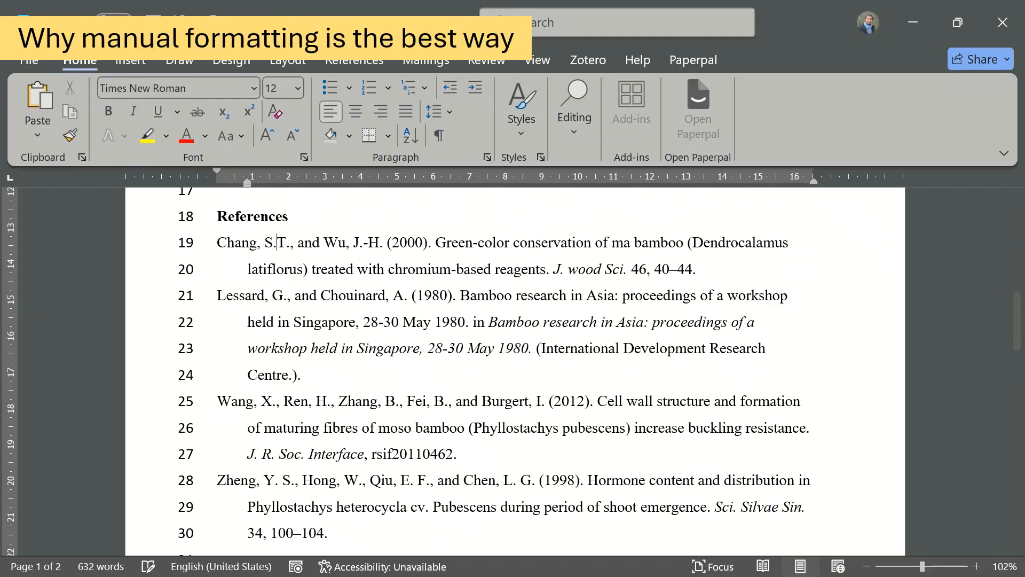
pyautogui.press('Right')
pyautogui.press('Delete')
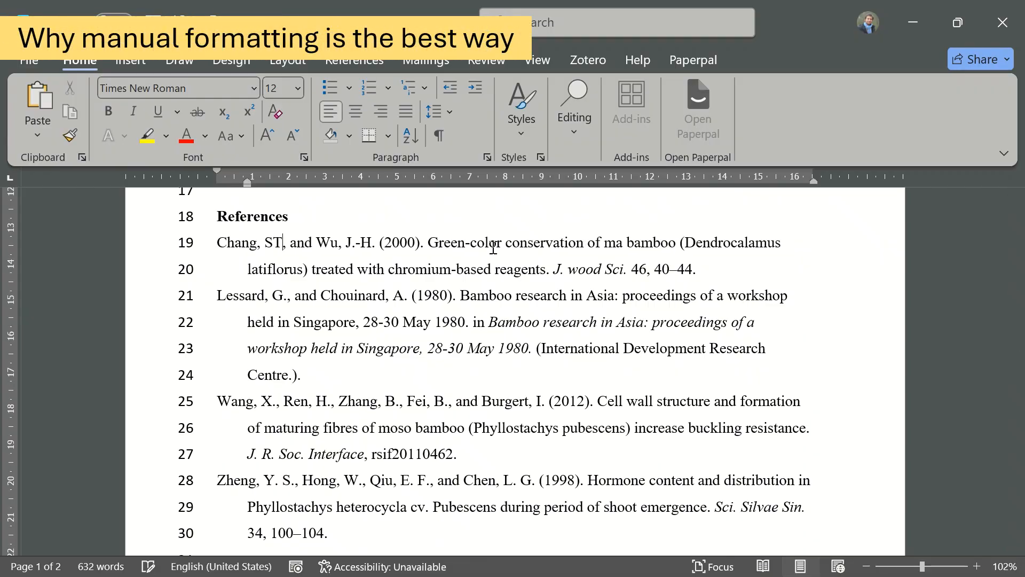
pyautogui.click(259, 246)
pyautogui.press('Delete')
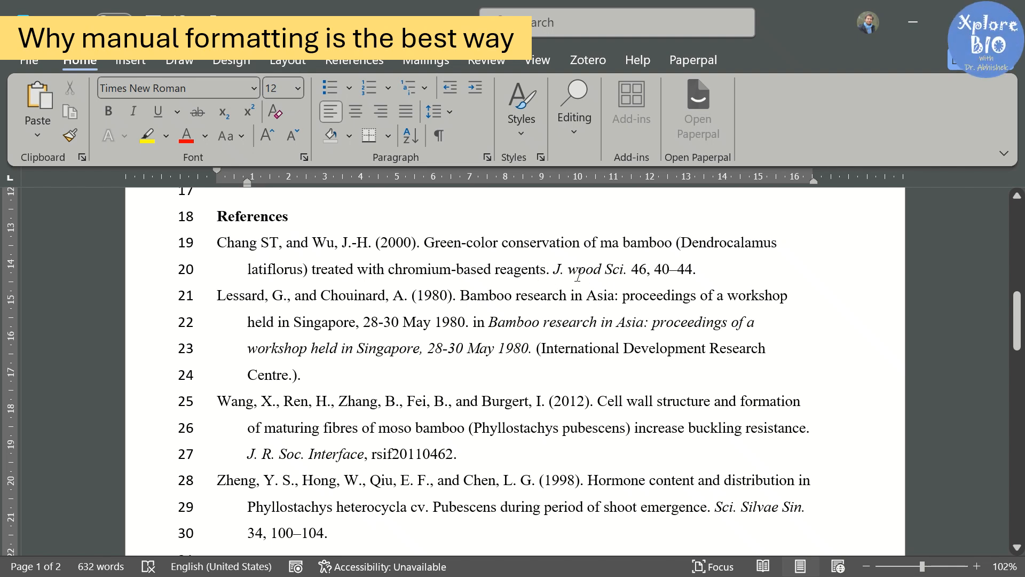
pyautogui.doubleClick(637, 271)
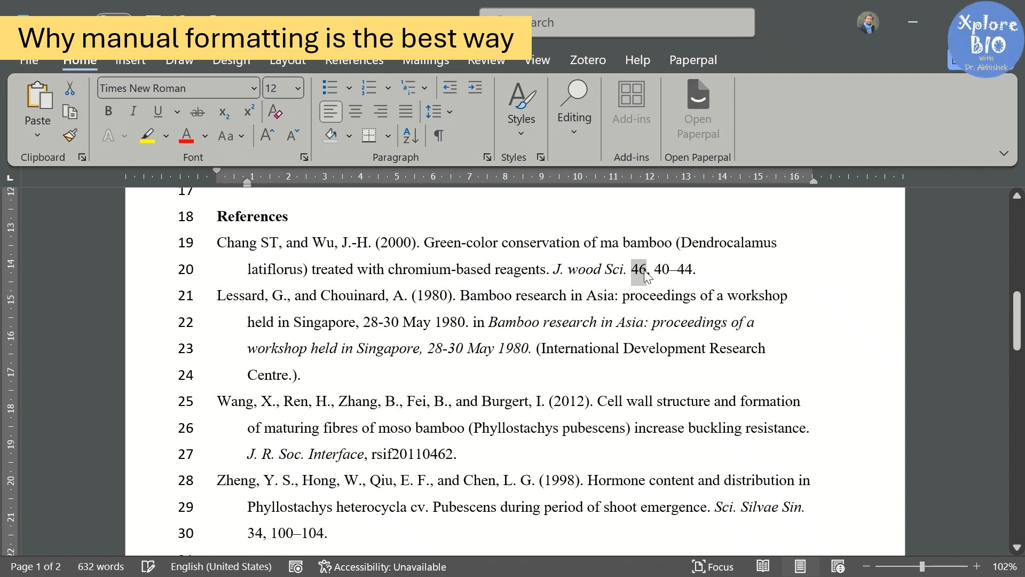
pyautogui.click(709, 270)
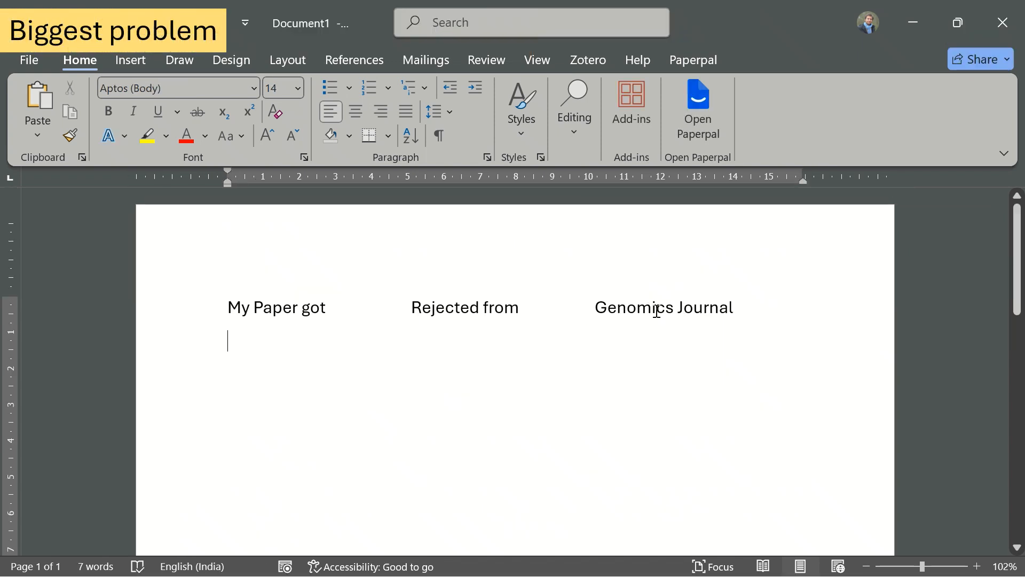
# Undo the deletions on the second line of Document1 to restore "I want to", "Resubmit it to" and "Frontiers in Plant Sciences".
pyautogui.hotkey('ctrl', 'z')
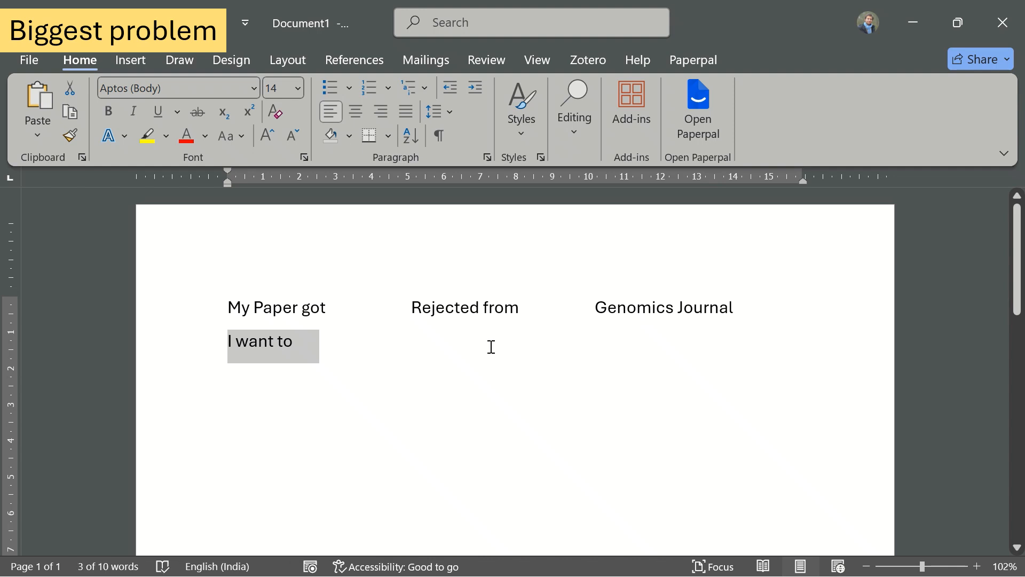
pyautogui.click(491, 348)
pyautogui.hotkey('ctrl', 'z')
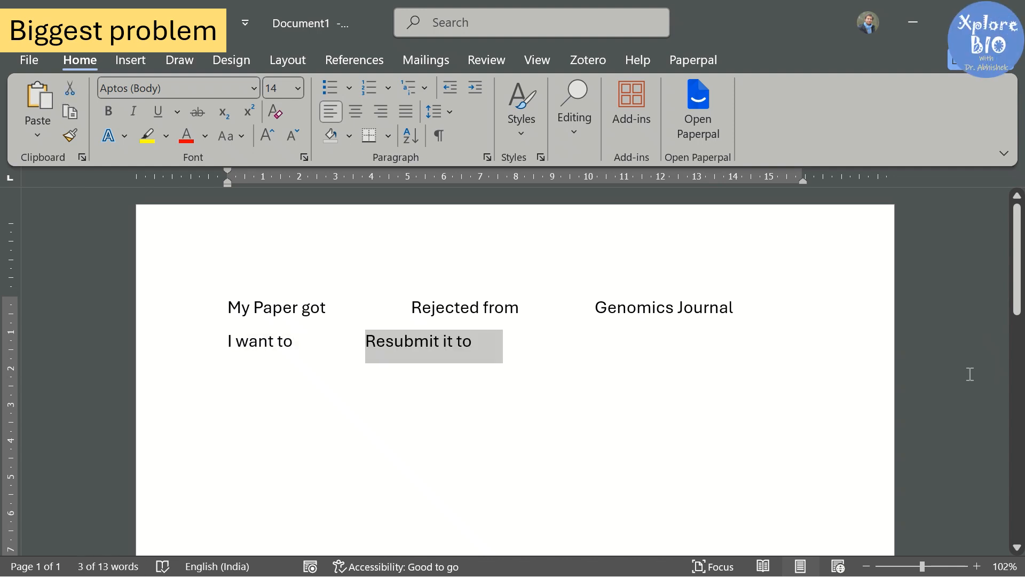
pyautogui.hotkey('ctrl', 'z')
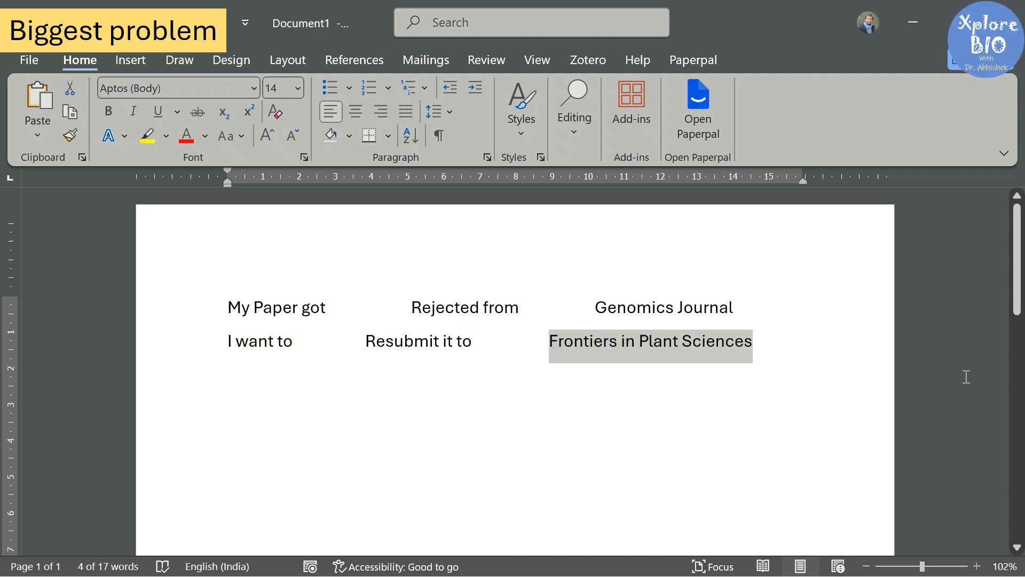
# Restore the sentences "I have to format the references again." and "That's so bad" below the two existing lines.
pyautogui.hotkey('ctrl', 'z')
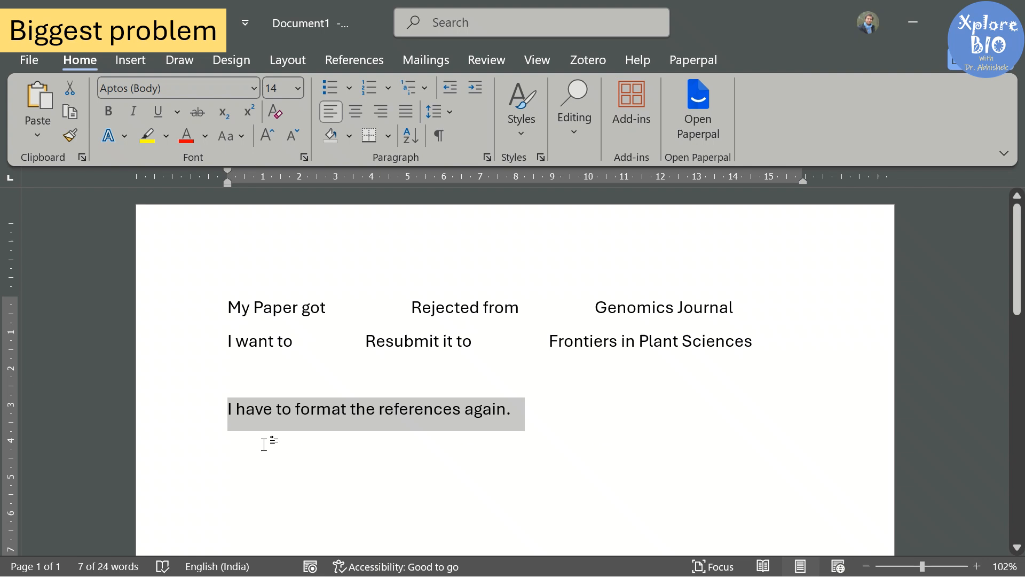
pyautogui.click(545, 426)
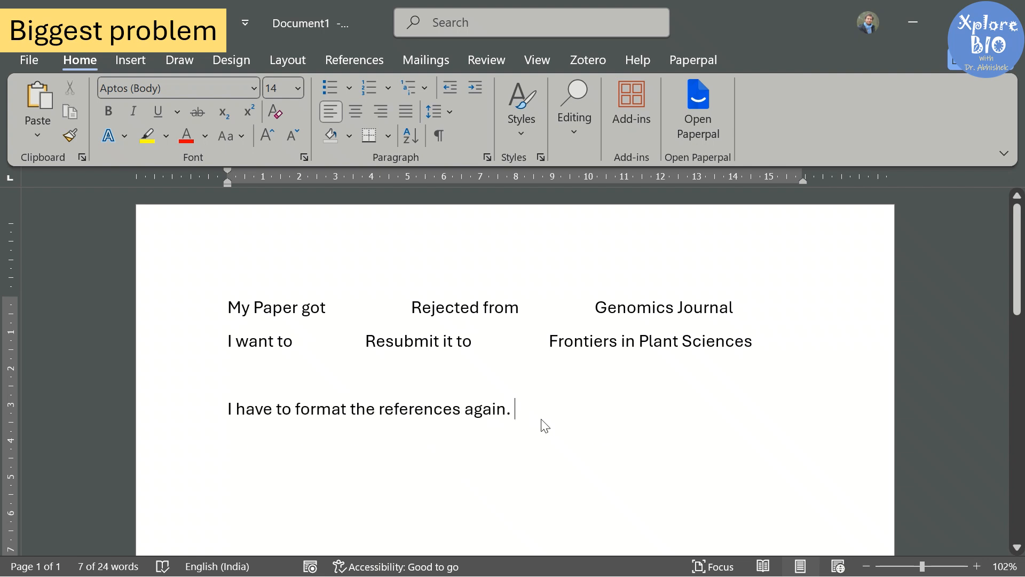
pyautogui.write("That's so bad")
pyautogui.hotkey('ctrl', 'z')
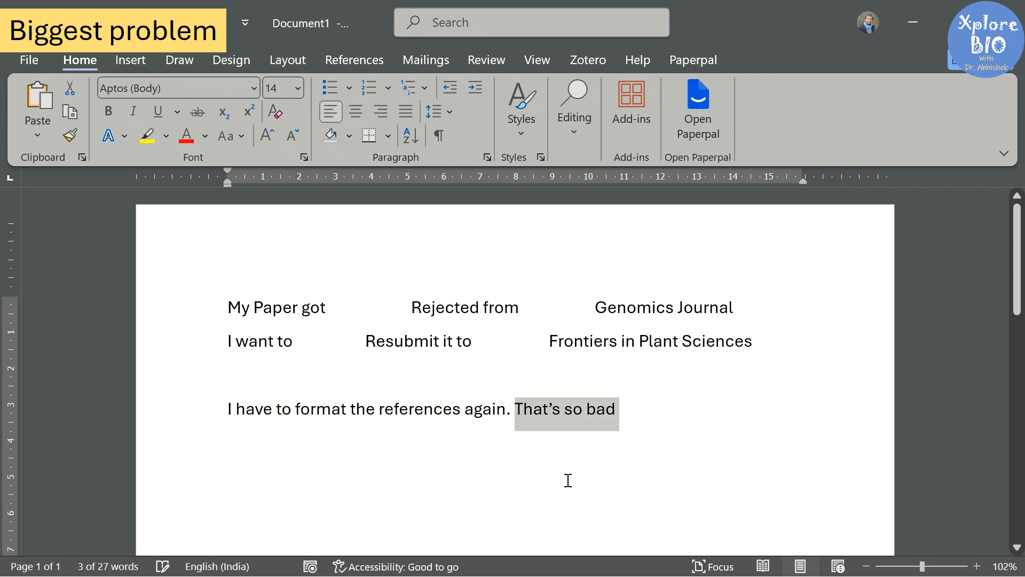
pyautogui.click(568, 481)
pyautogui.hotkey('ctrl', 'z')
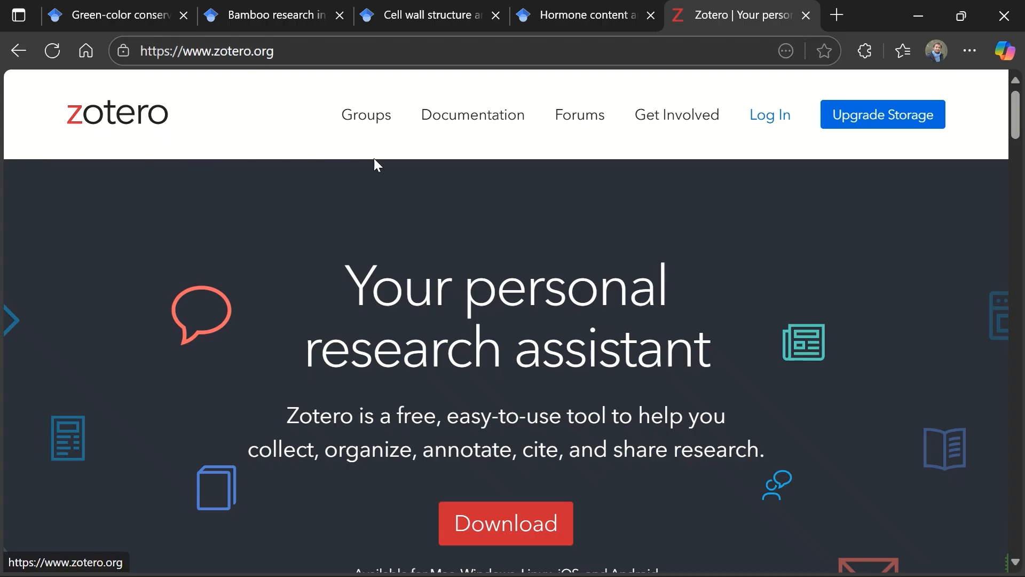
# Examine the Zotero homepage for its description, library preview and features for collecting, organizing, citing, syncing and data privacy.
pyautogui.scroll(-3, 622, 267)
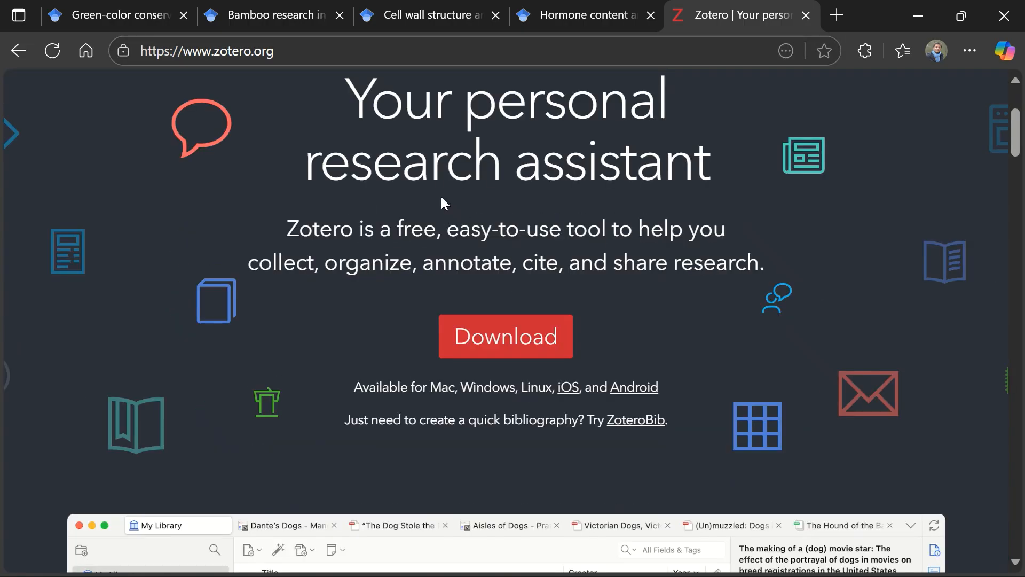
pyautogui.moveTo(287, 228); pyautogui.dragTo(769, 261)
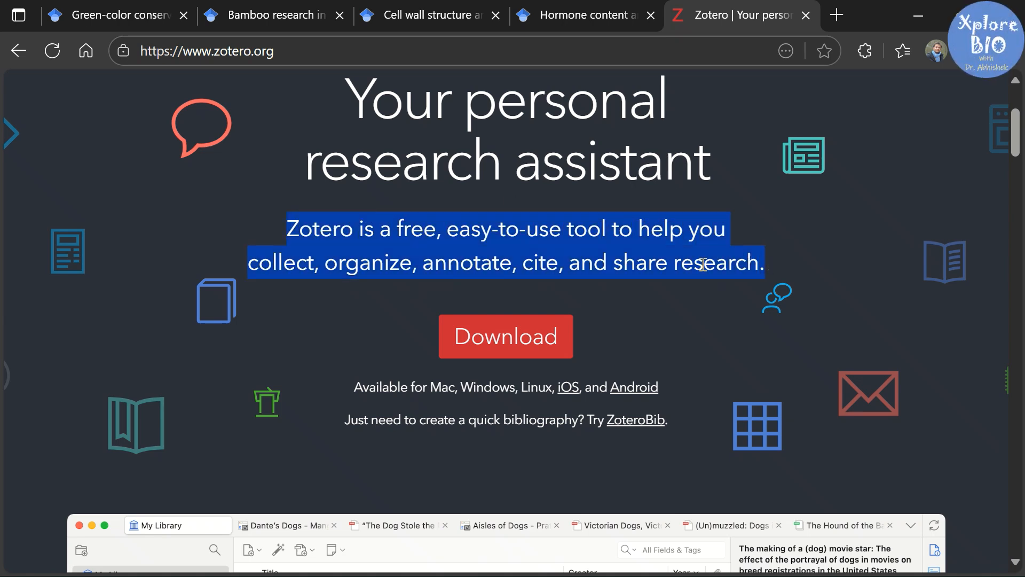
pyautogui.click(624, 331)
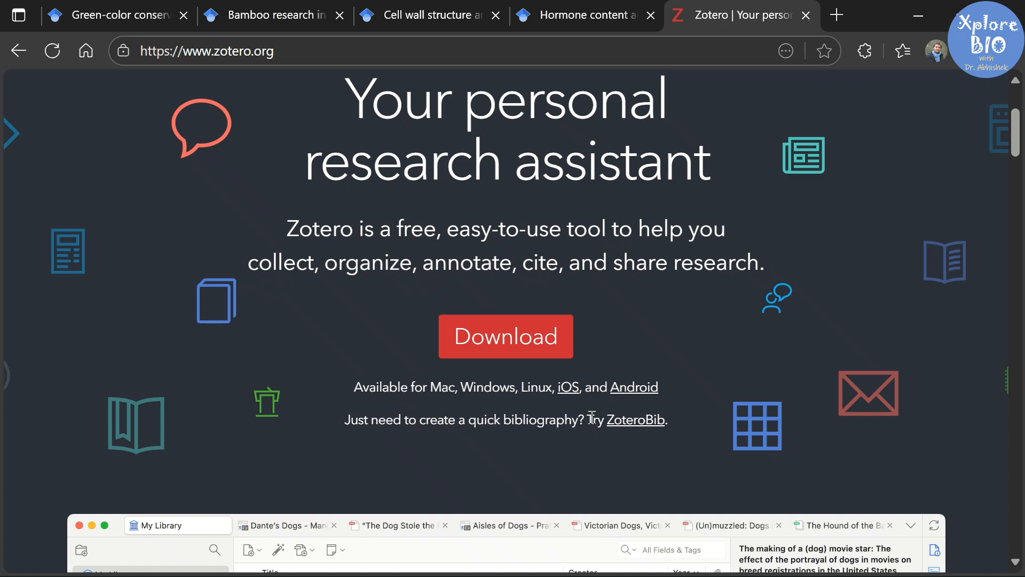
pyautogui.scroll(-5, 500, 347)
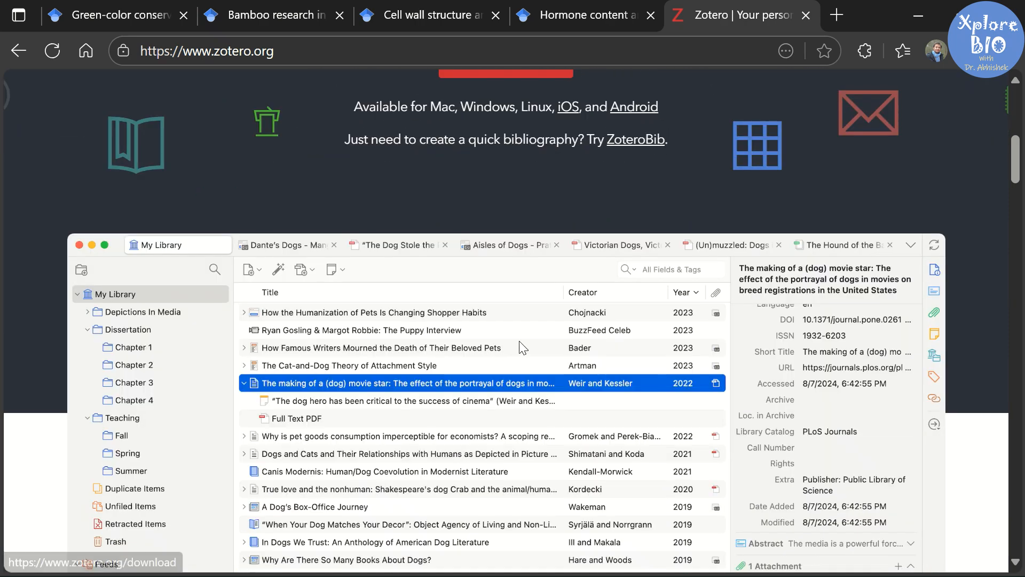
pyautogui.scroll(-2, 335, 329)
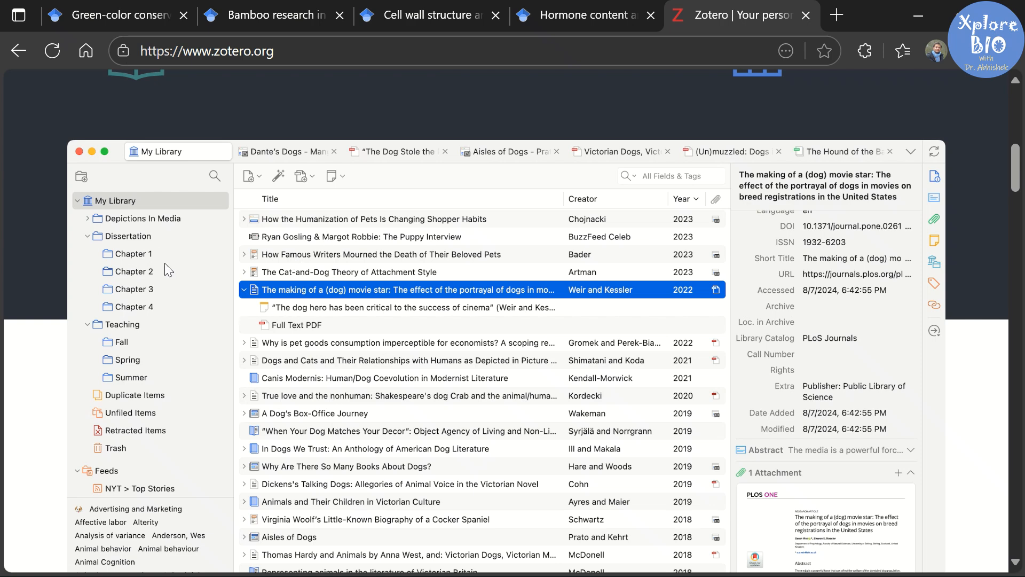
pyautogui.scroll(-15, 309, 332)
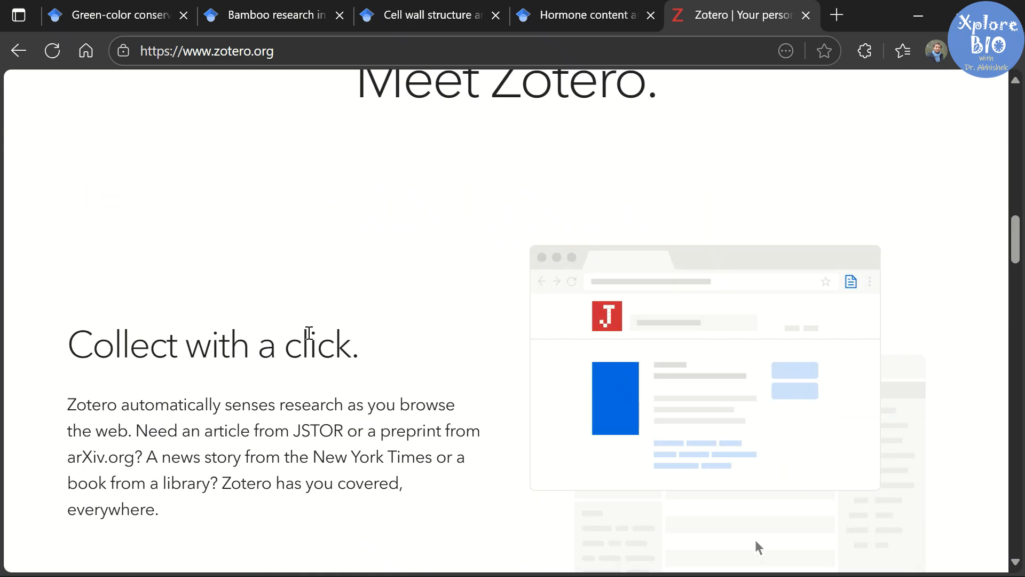
pyautogui.scroll(-10, 309, 337)
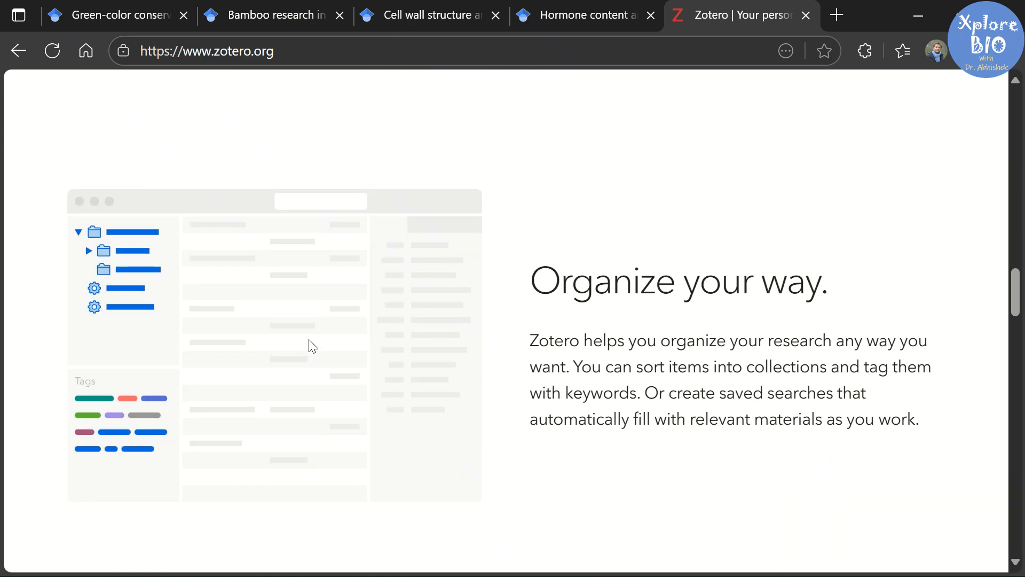
pyautogui.scroll(-10, 312, 344)
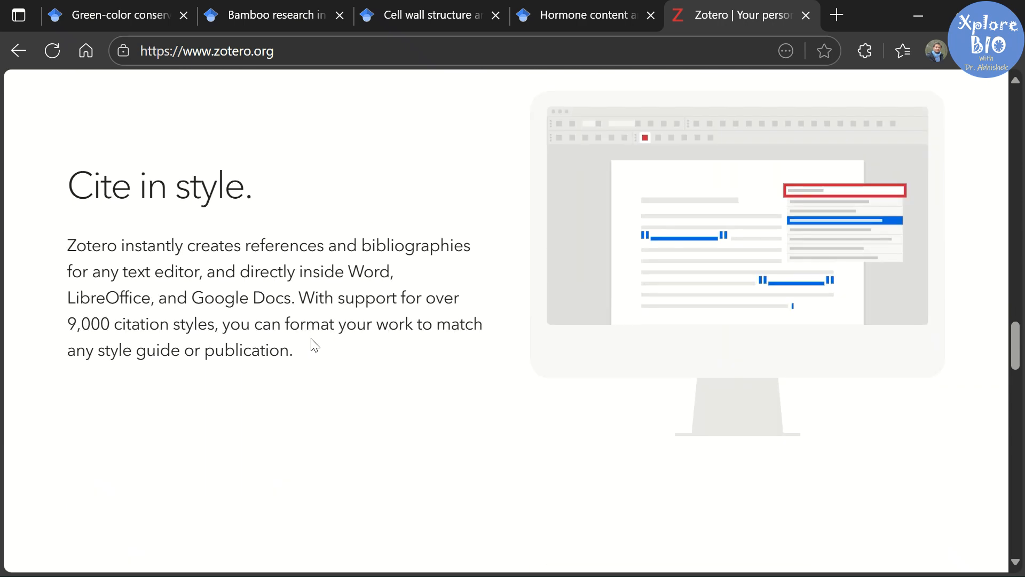
pyautogui.scroll(-10, 313, 344)
pyautogui.scroll(-4, 312, 338)
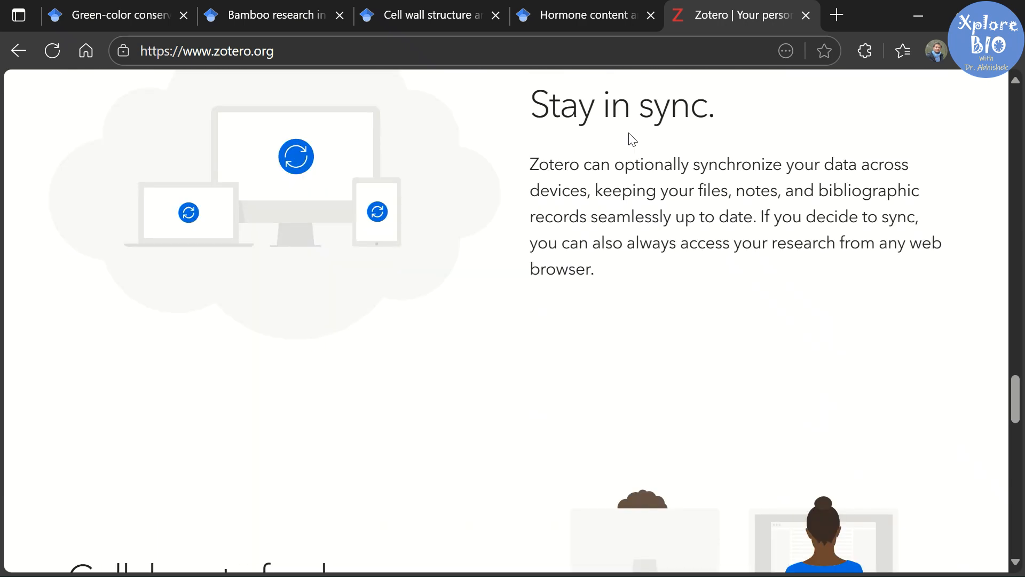
pyautogui.scroll(-1, 625, 247)
pyautogui.scroll(-15, 624, 247)
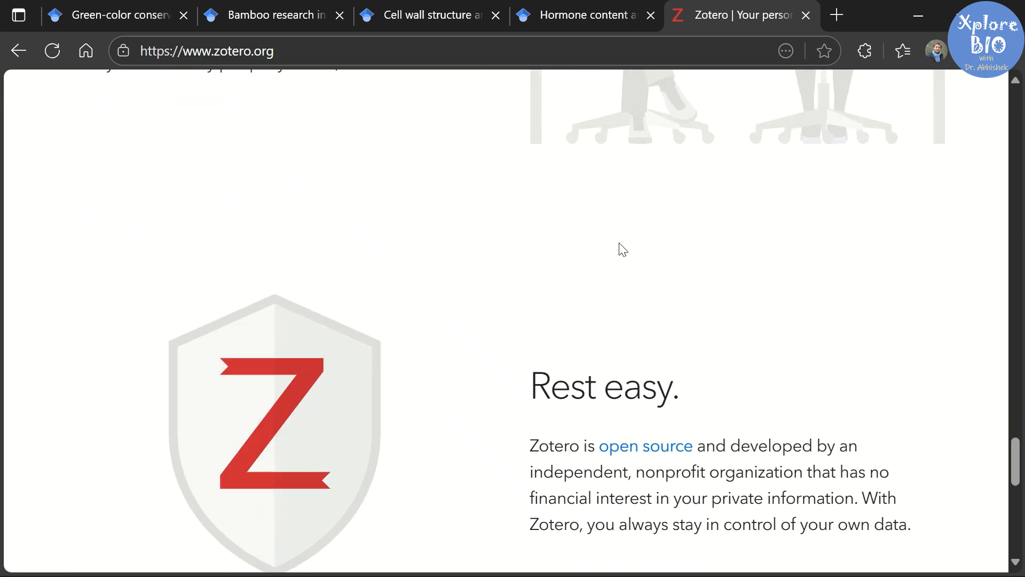
pyautogui.scroll(-5, 548, 398)
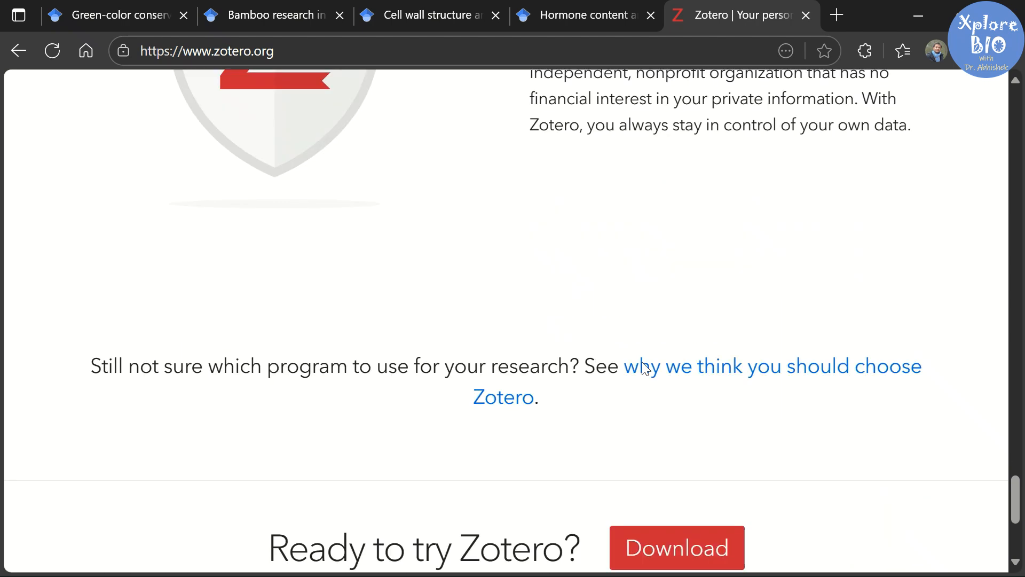
pyautogui.scroll(5, 646, 368)
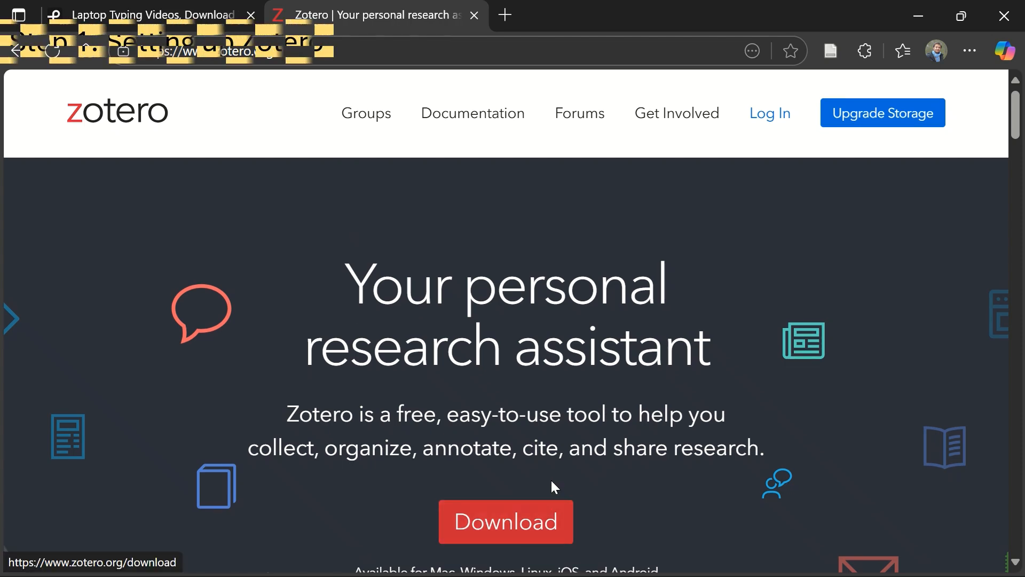
# Open Zotero's download page and download Zotero 7 for Windows (64-bit).
pyautogui.scroll(-2, 549, 483)
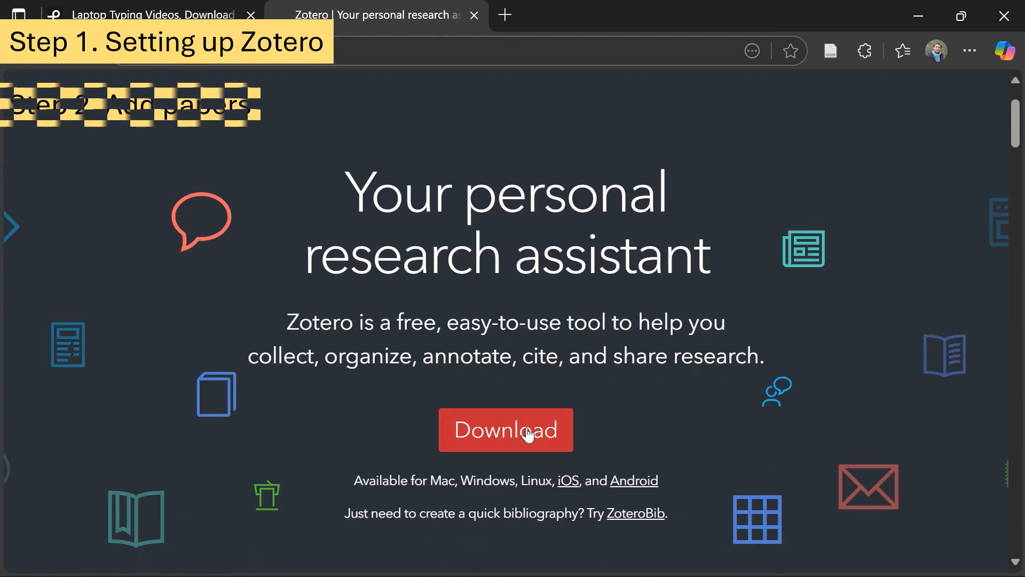
pyautogui.click(529, 433)
pyautogui.scroll(-2, 477, 342)
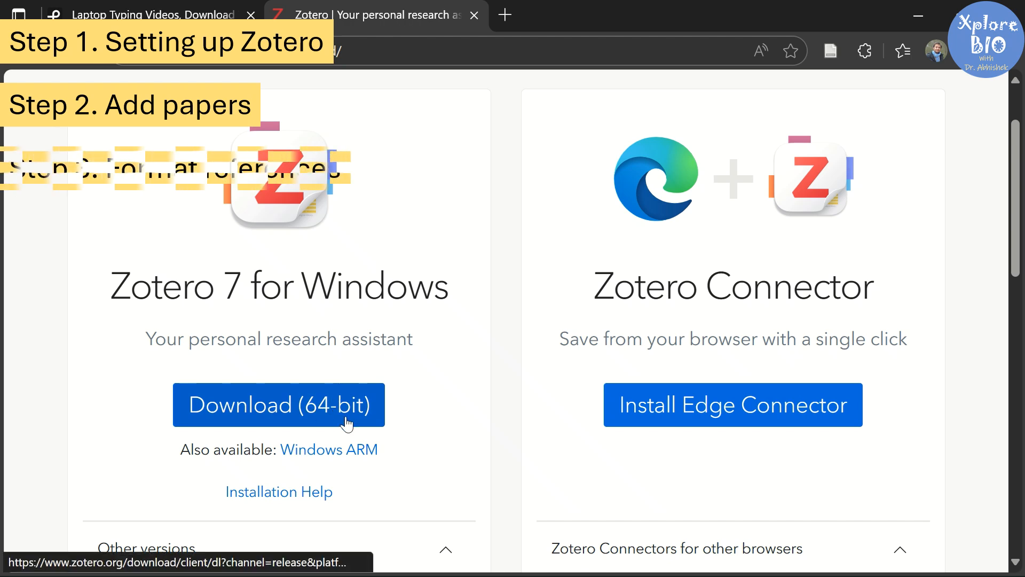
pyautogui.click(381, 425)
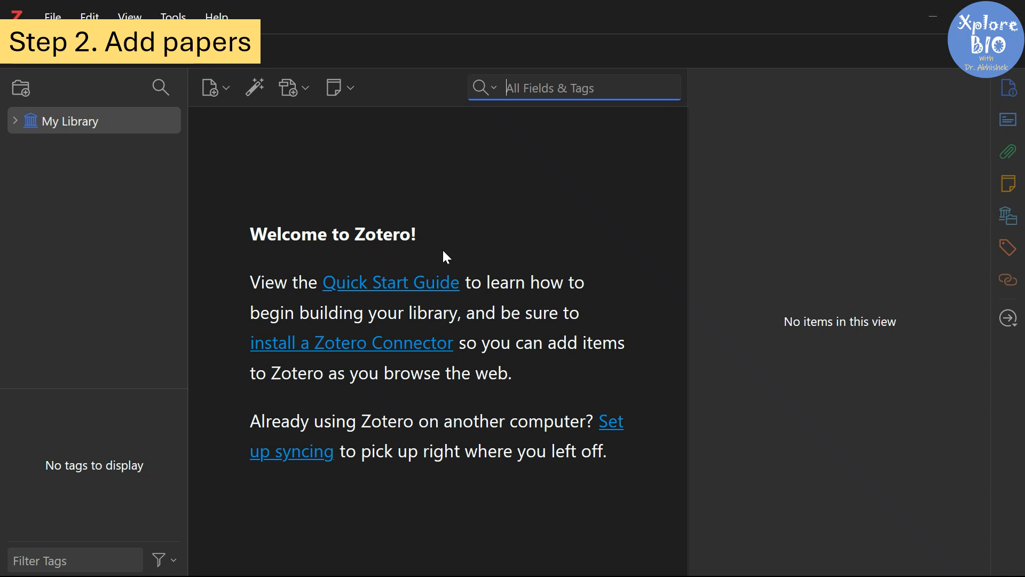
# Switch to the browser and copy the DOI 10.1007/BF00779551 from the citation of the green-color conservation of ma bamboo article.
pyautogui.click(258, 92)
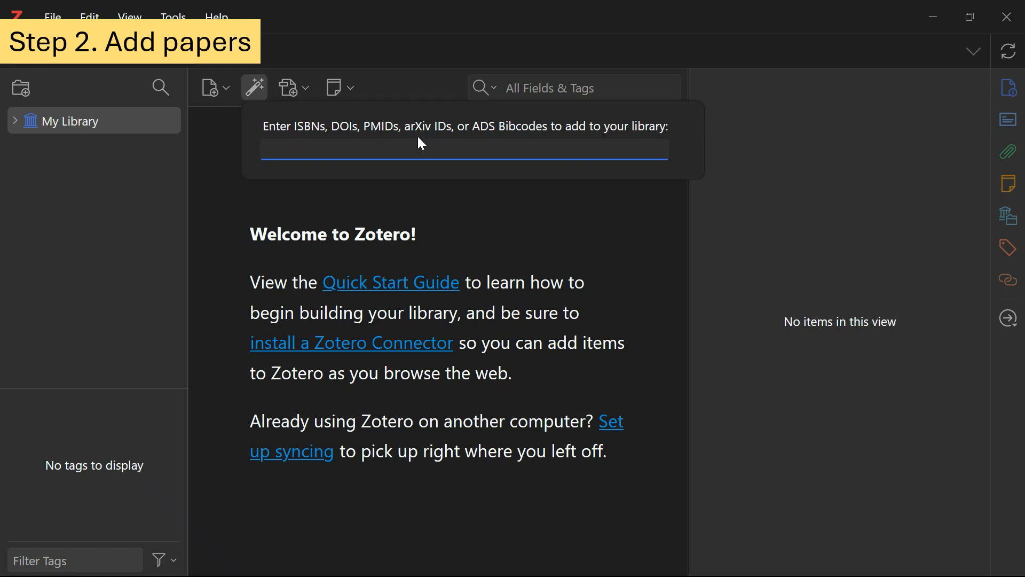
pyautogui.press('super+d')
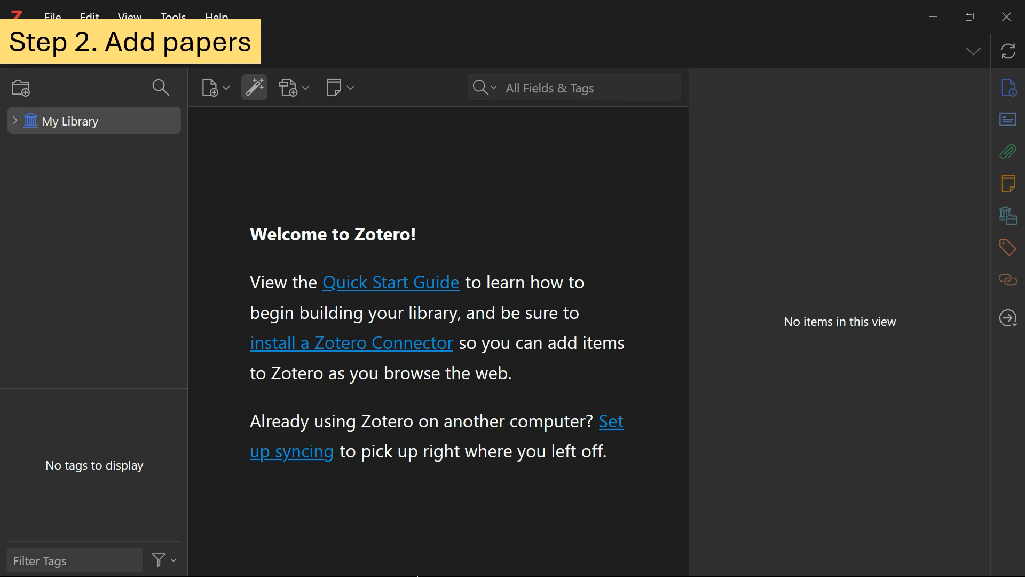
pyautogui.click(425, 547)
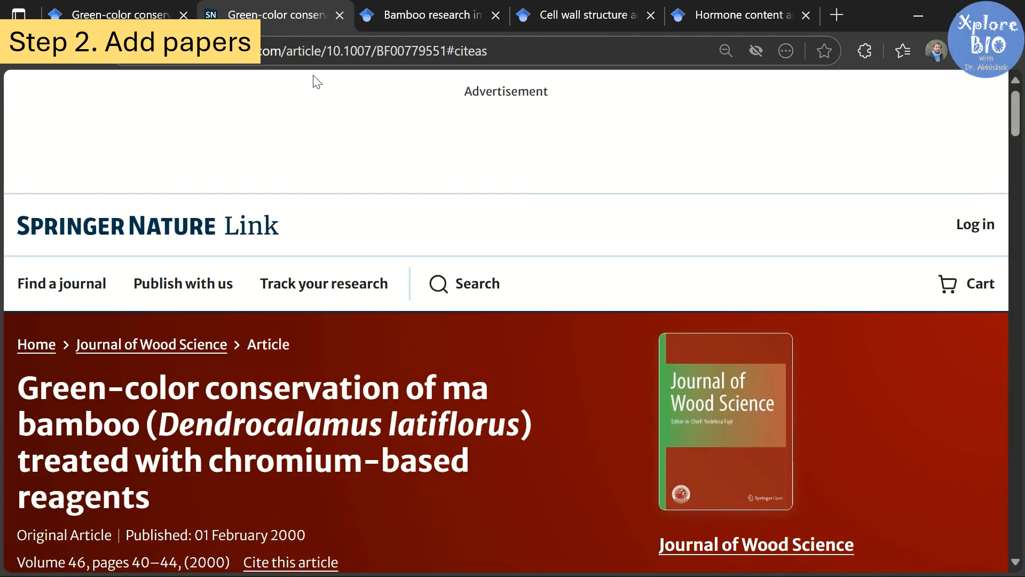
pyautogui.scroll(-2, 347, 192)
pyautogui.scroll(-3, 409, 265)
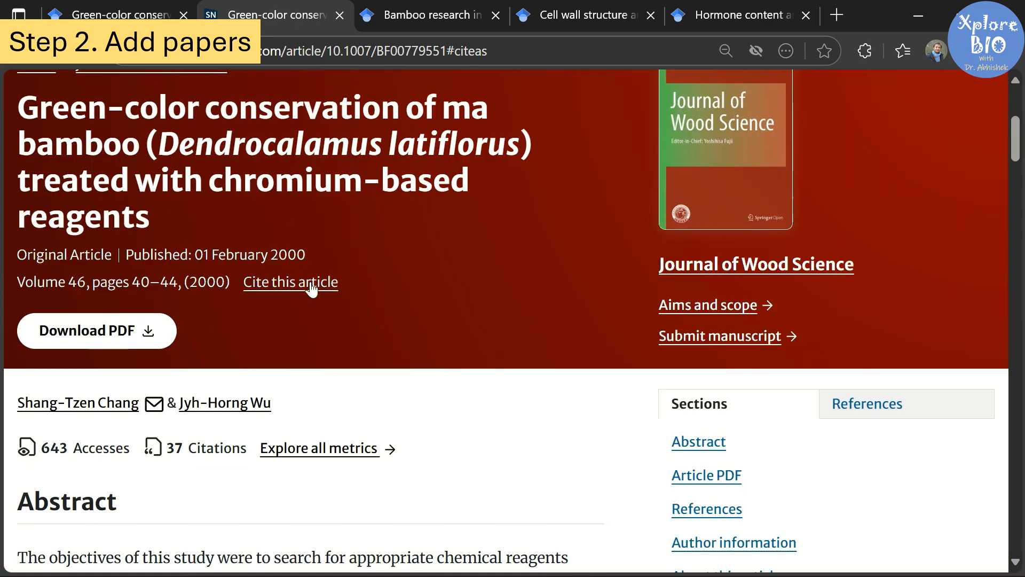
pyautogui.click(311, 284)
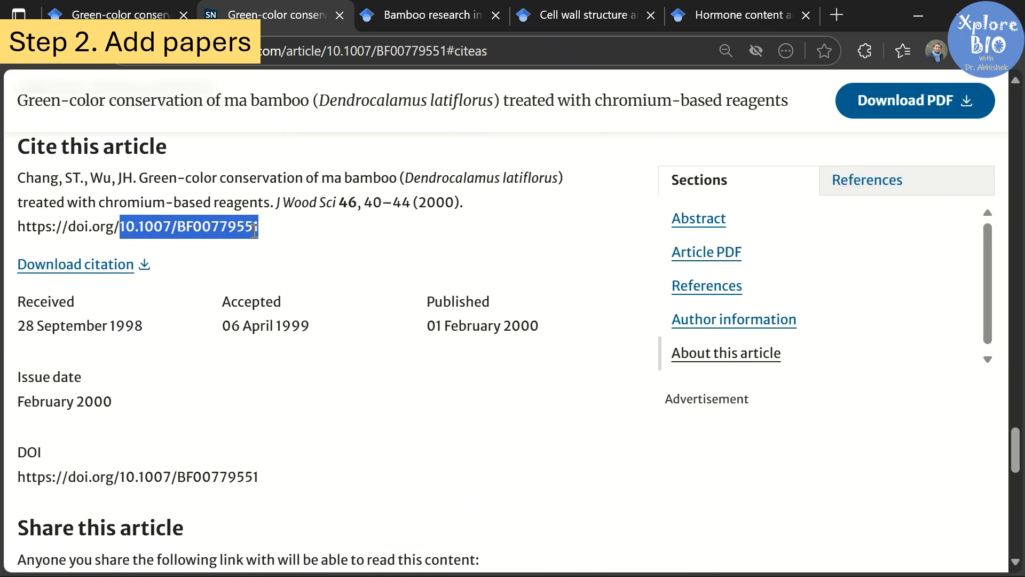
# Add the article to the Zotero library by its identifier 10.1007/BF00779551 and look through its bibliographic details.
pyautogui.click(438, 557)
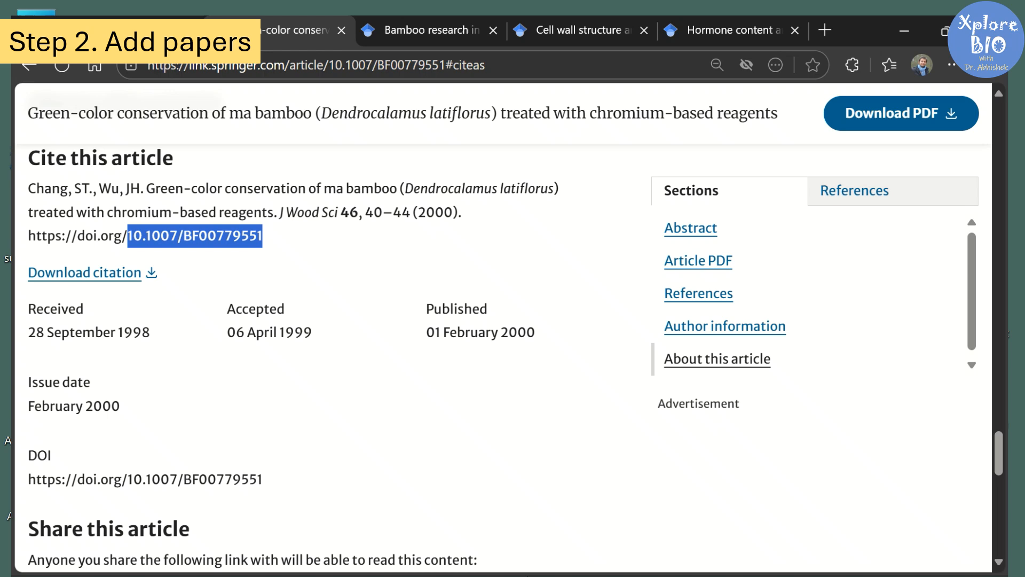
pyautogui.click(630, 565)
pyautogui.click(252, 87)
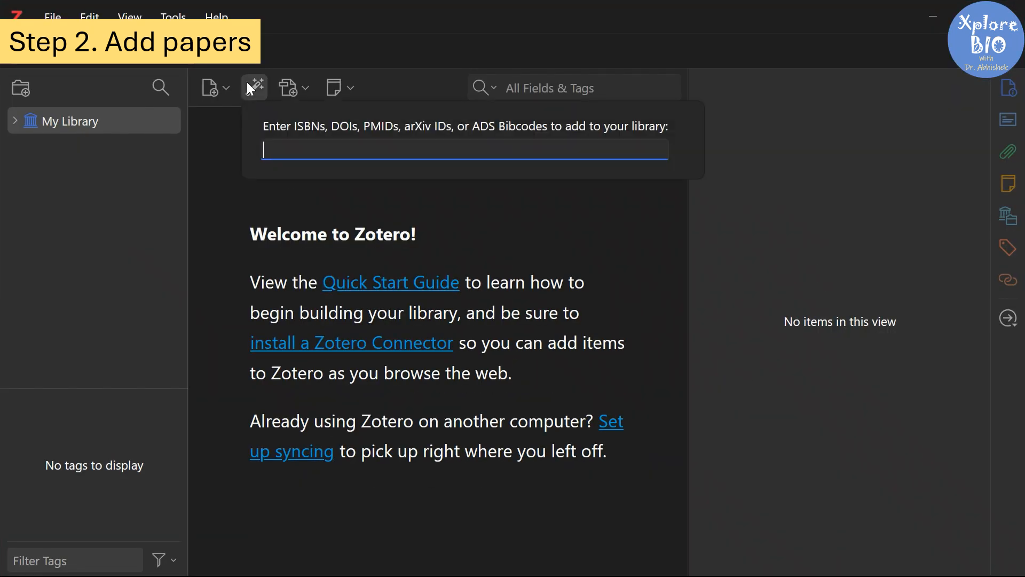
pyautogui.write('10.1007/BF00779551')
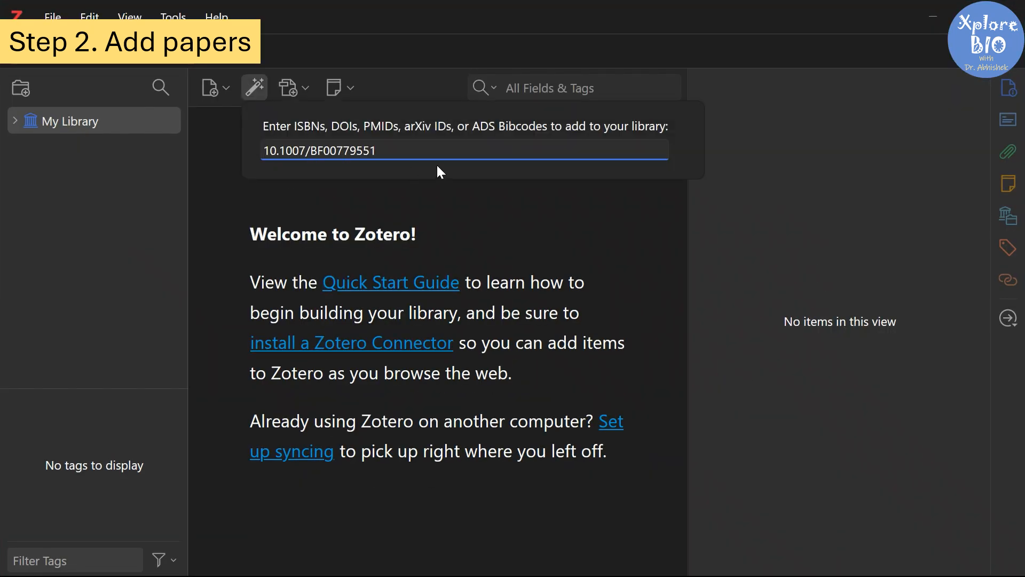
pyautogui.press('Return')
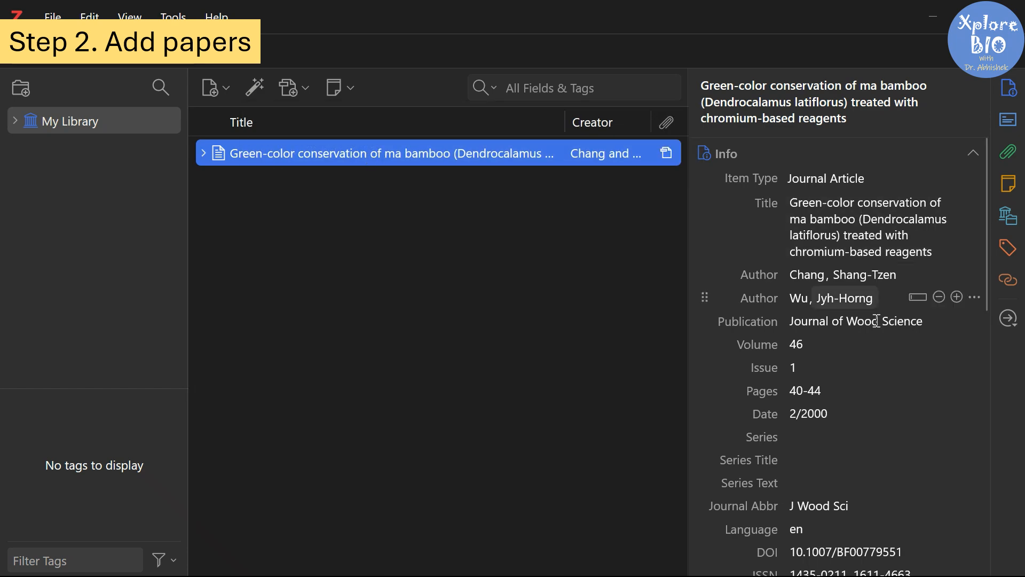
pyautogui.scroll(-4, 870, 422)
pyautogui.scroll(4, 870, 459)
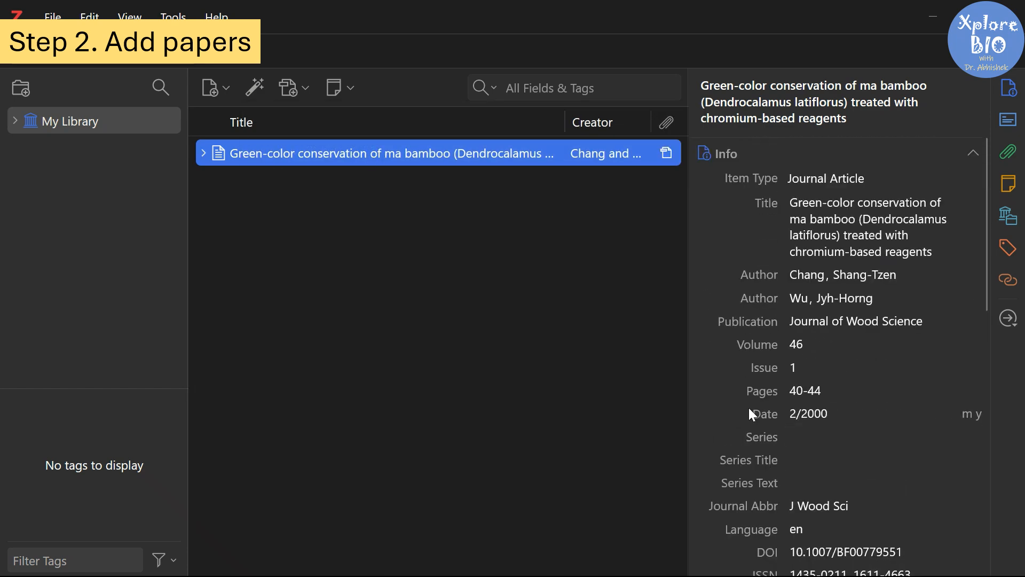
# Start an import in Zotero and download the RefMan citation of "Bamboo research in Asia" from Google Scholar.
pyautogui.click(52, 16)
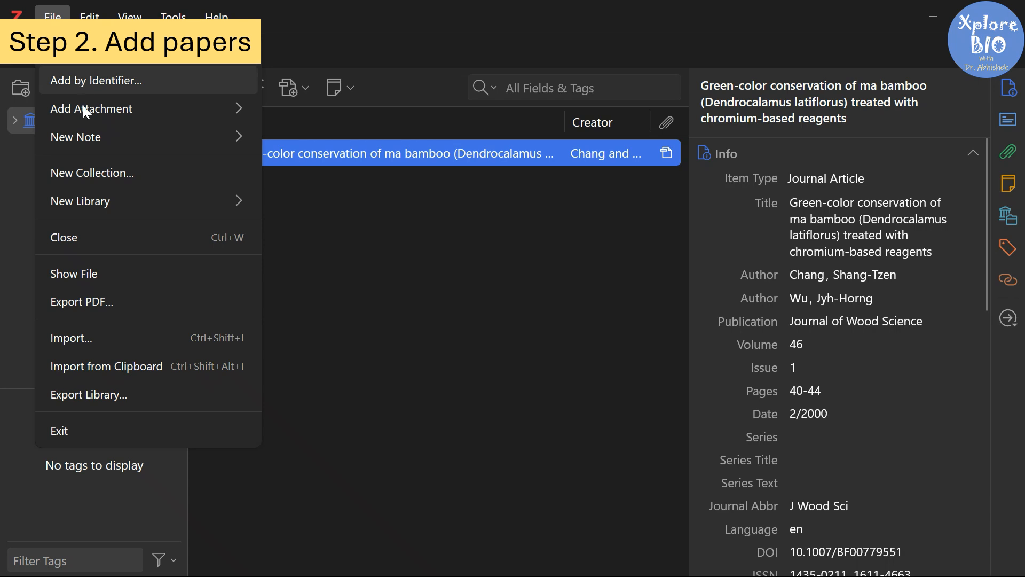
pyautogui.click(111, 336)
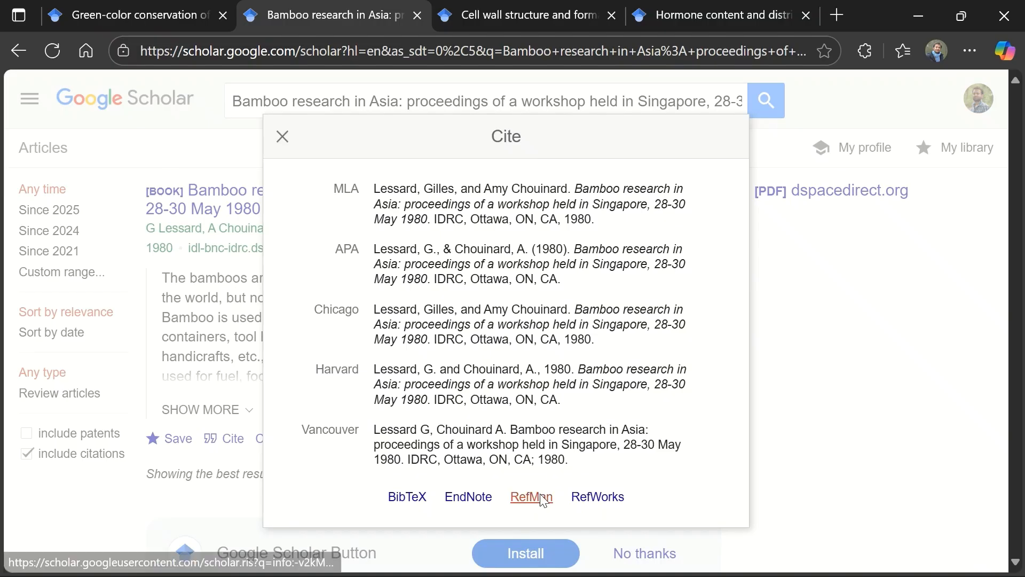
pyautogui.click(531, 497)
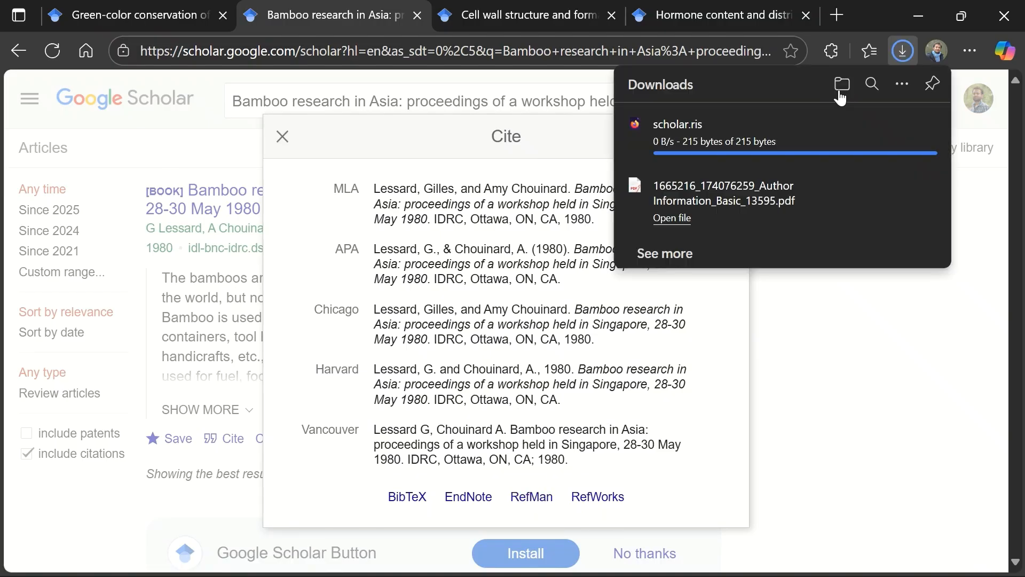
pyautogui.click(896, 126)
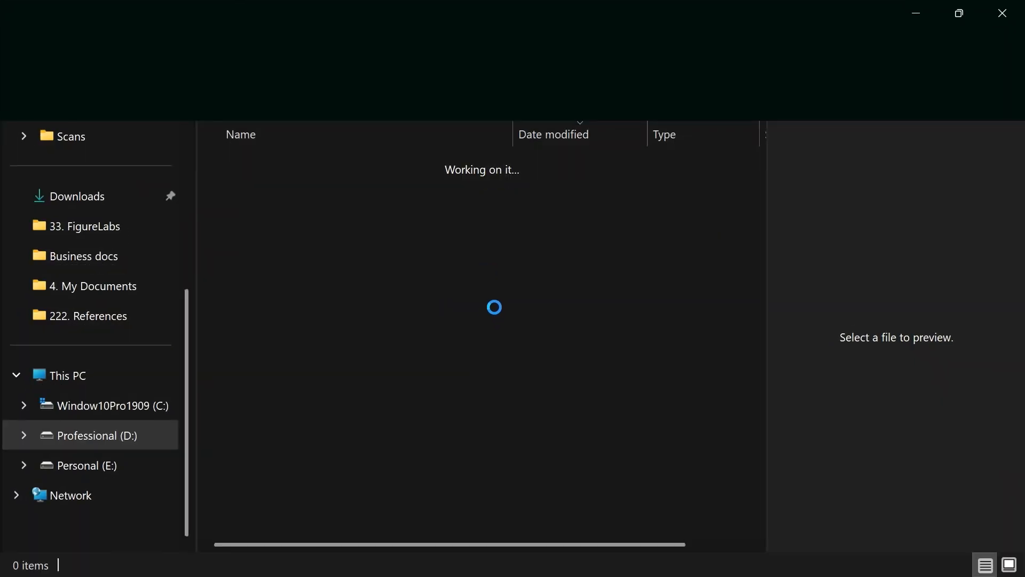
pyautogui.press('super+d')
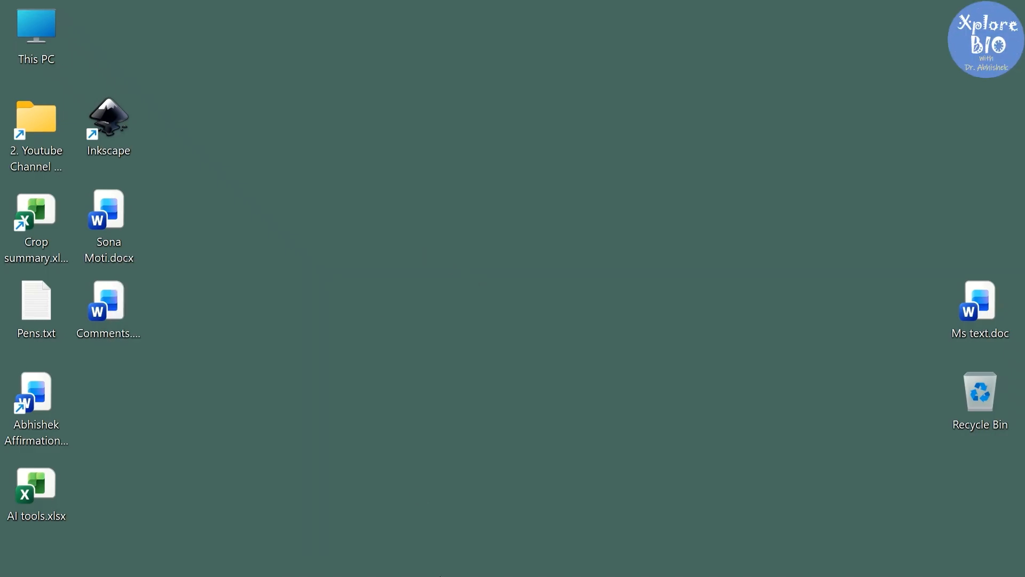
# Import scholar.ris from the Downloads folder into Zotero as a file import and finish the import.
pyautogui.moveTo(605, 562)
pyautogui.click(657, 556)
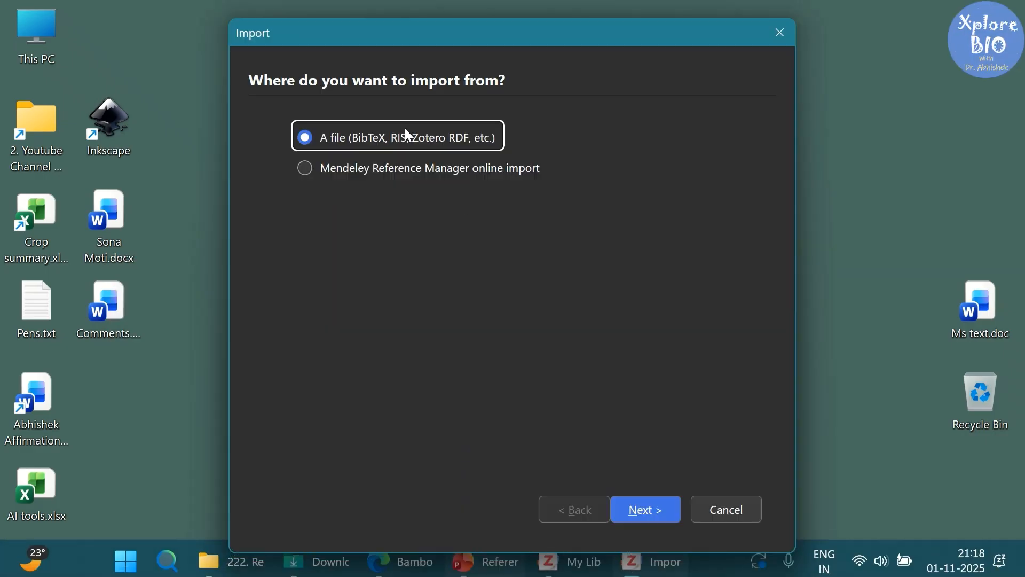
pyautogui.press('Return')
pyautogui.click(459, 182)
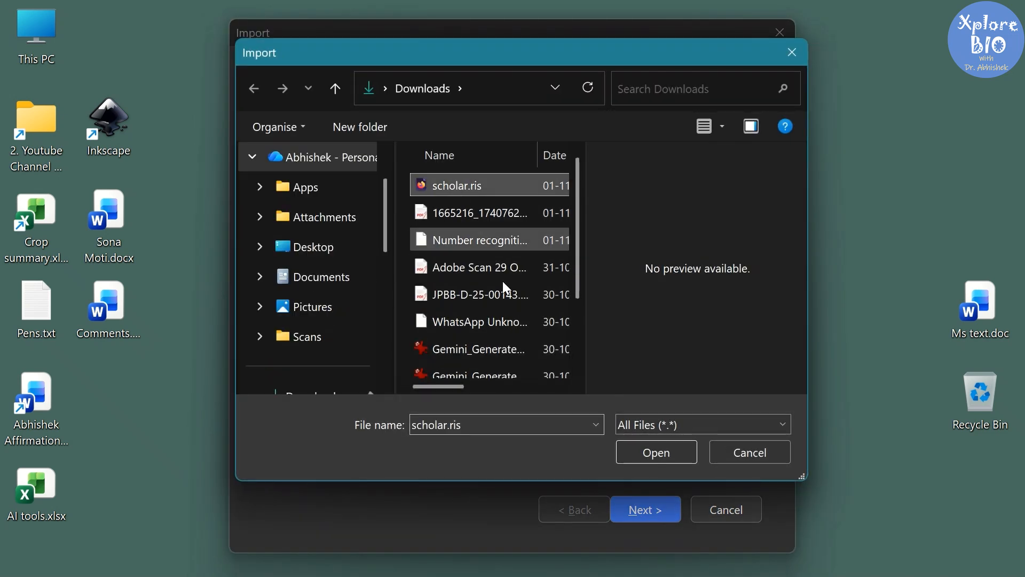
pyautogui.click(652, 451)
pyautogui.click(635, 514)
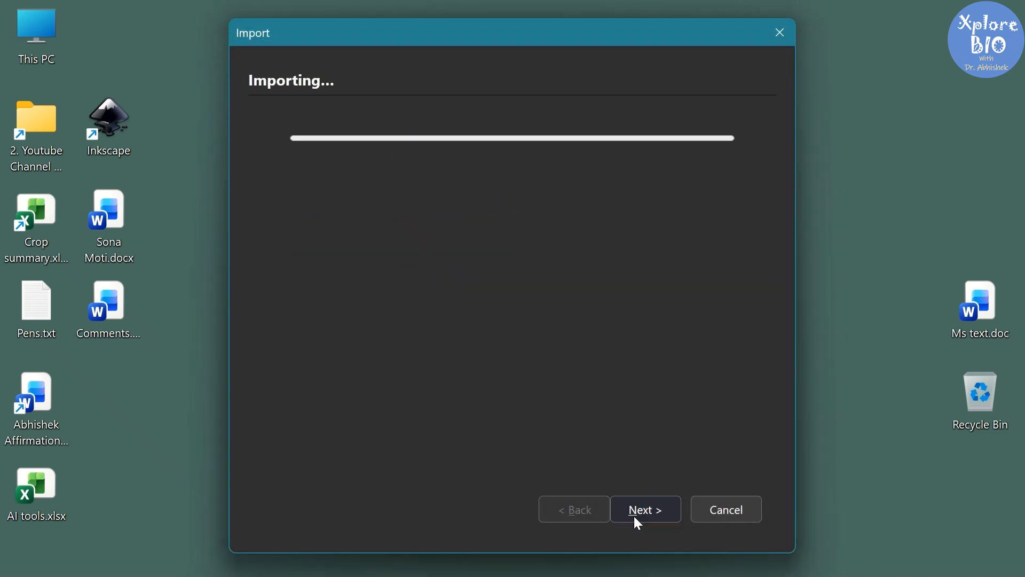
pyautogui.click(626, 515)
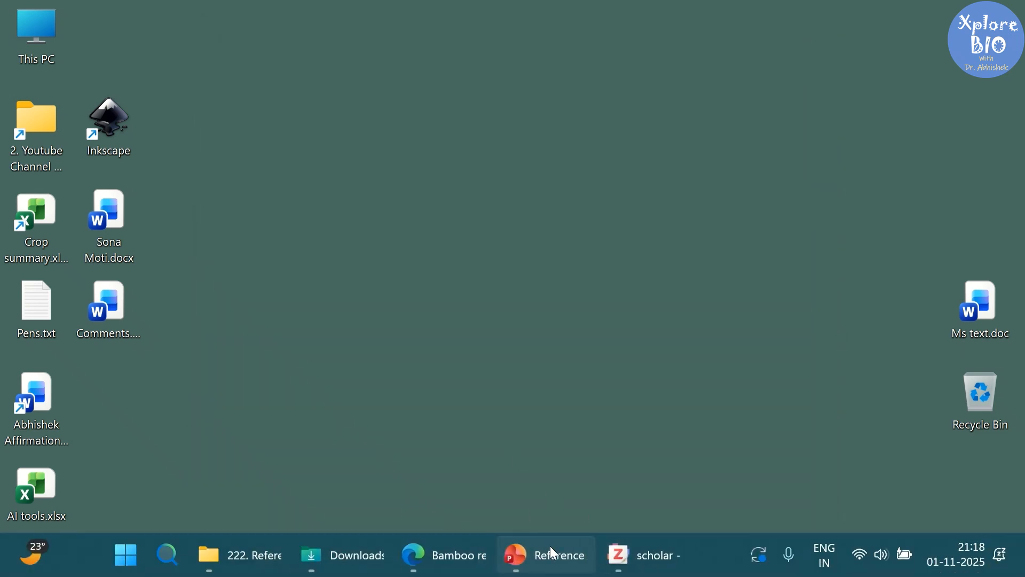
# Review the imported "Bamboo research in Asia" book in Zotero and the green-color conservation article under My Library.
pyautogui.click(549, 554)
pyautogui.click(342, 157)
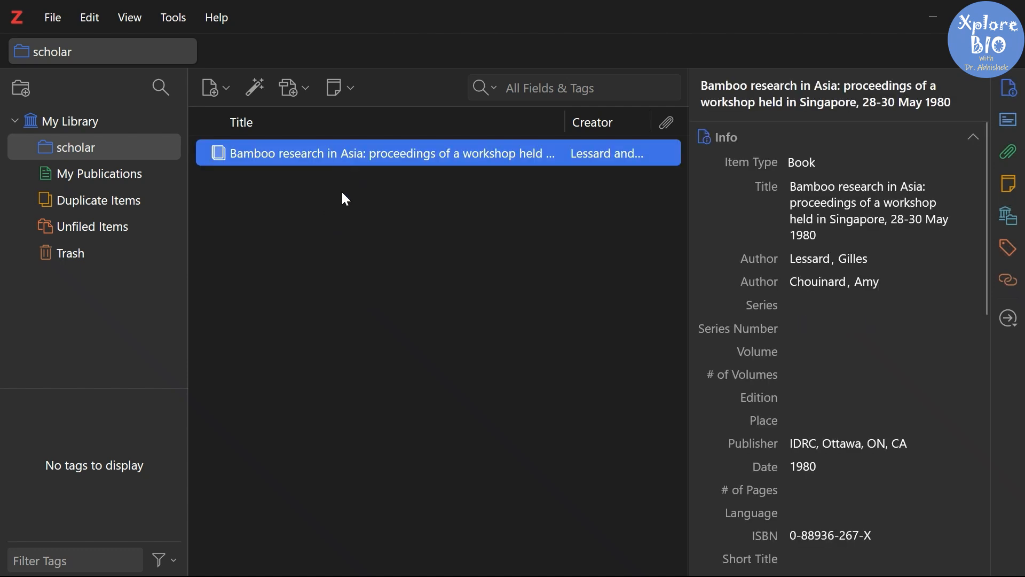
pyautogui.click(149, 124)
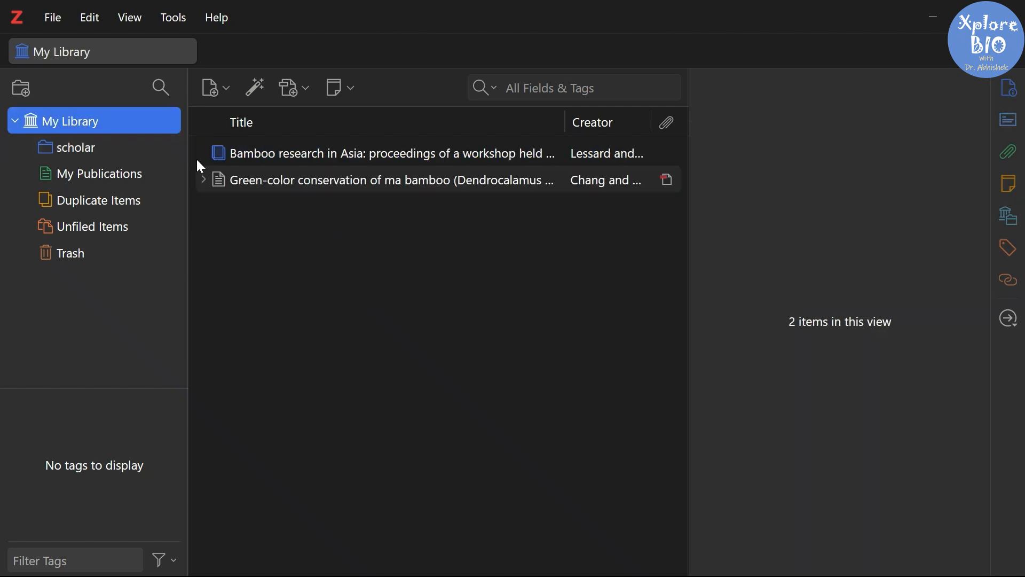
pyautogui.click(299, 180)
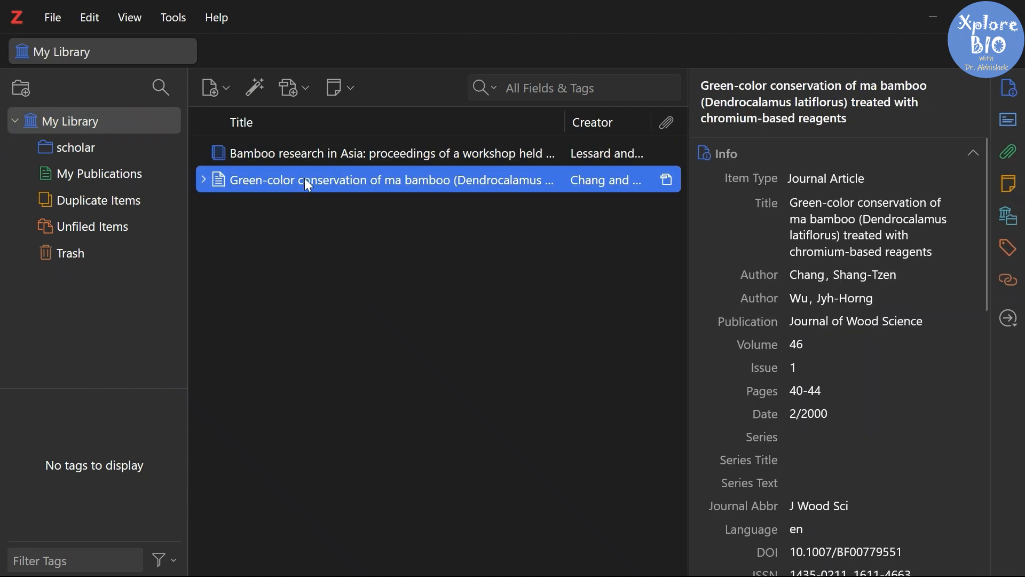
# Save the moso bamboo articles on fracture mechanisms and on tension and compression behaviors in Google Scholar with the Reading list label.
pyautogui.hotkey('alt', 'Tab')
pyautogui.click(176, 320)
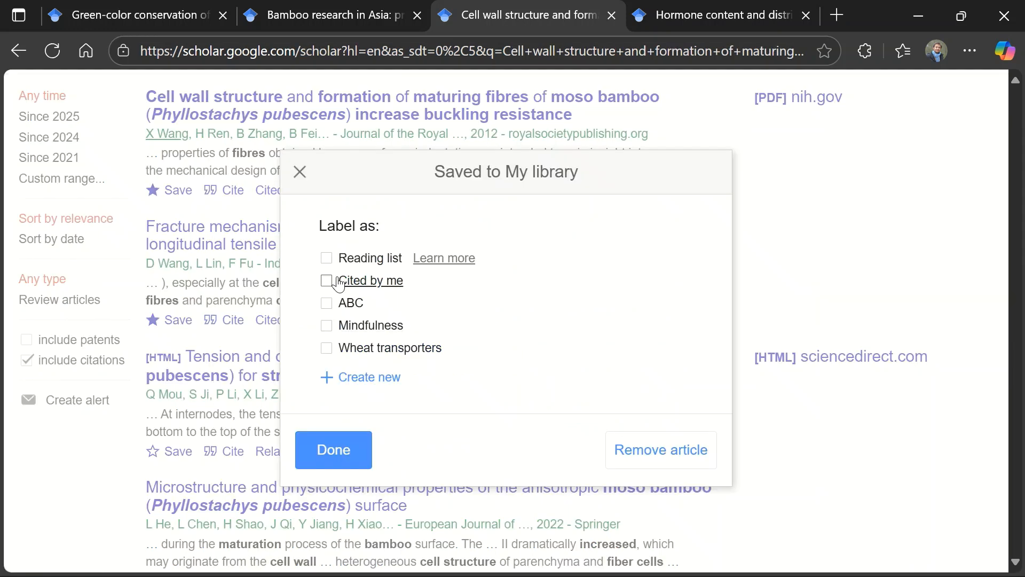
pyautogui.click(326, 257)
pyautogui.click(337, 450)
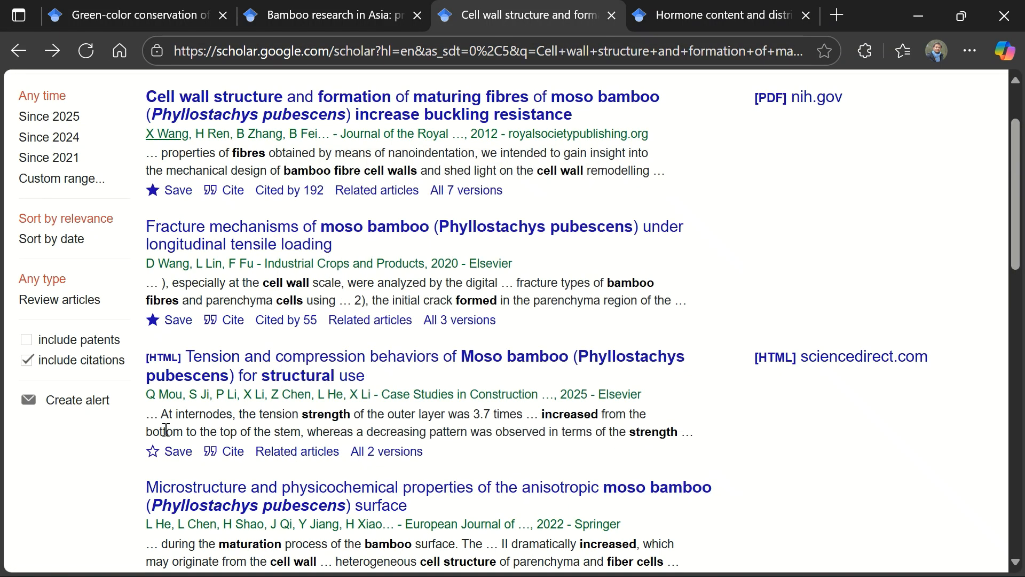
pyautogui.click(177, 451)
pyautogui.click(326, 257)
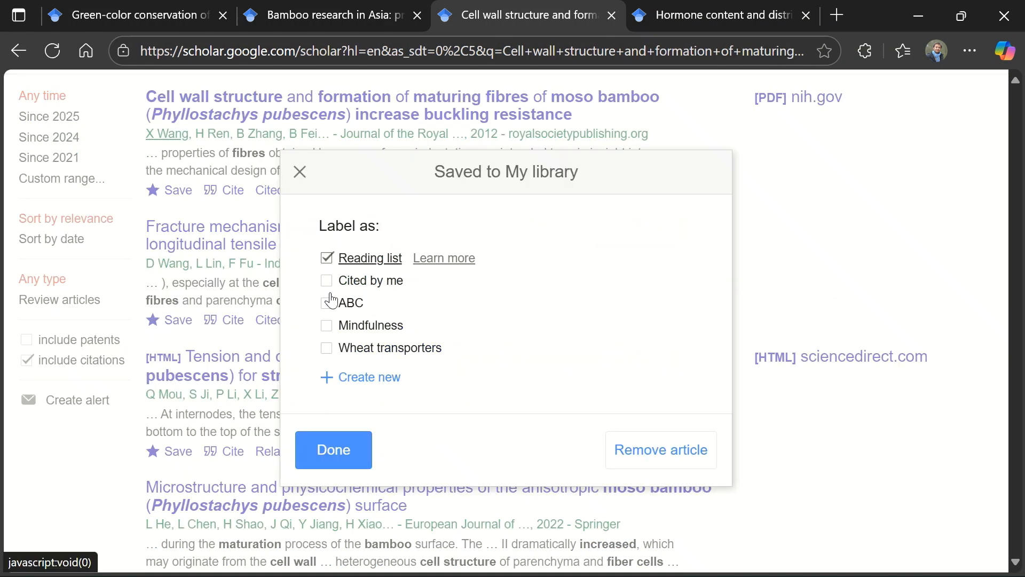
pyautogui.click(336, 450)
# Open the Reading list in the Google Scholar library and start exporting all its articles.
pyautogui.scroll(2, 913, 229)
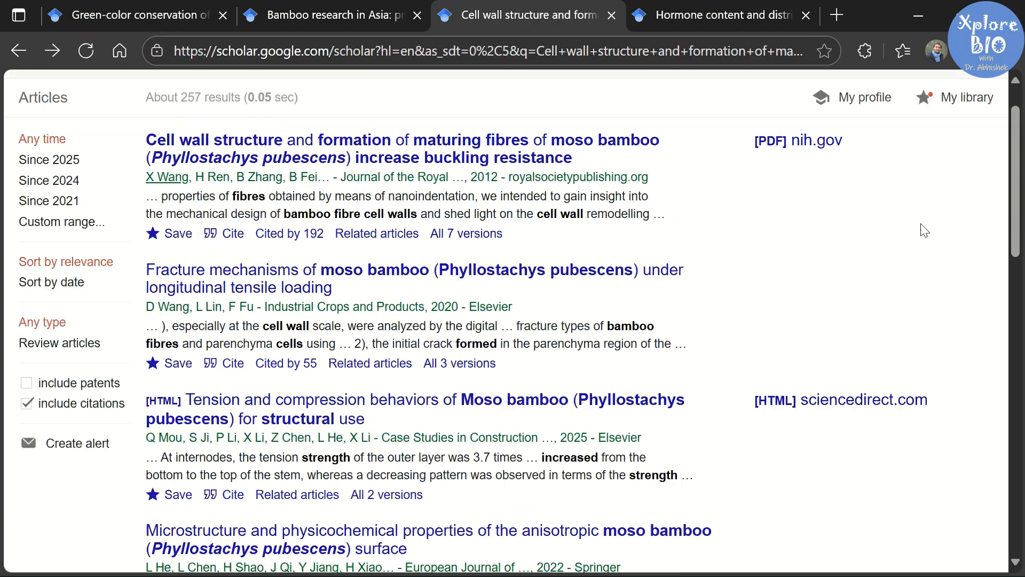
pyautogui.click(966, 148)
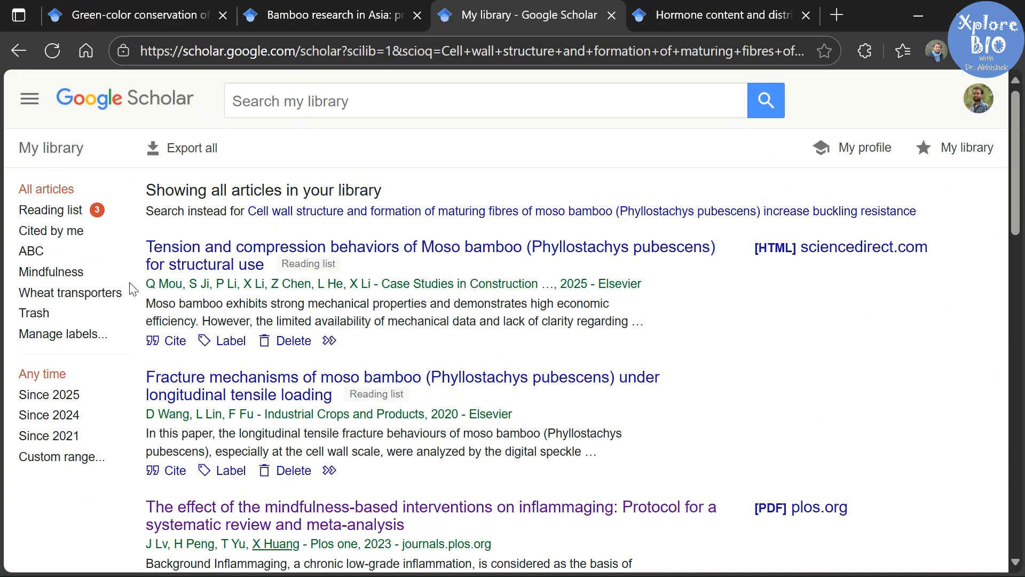
pyautogui.click(64, 210)
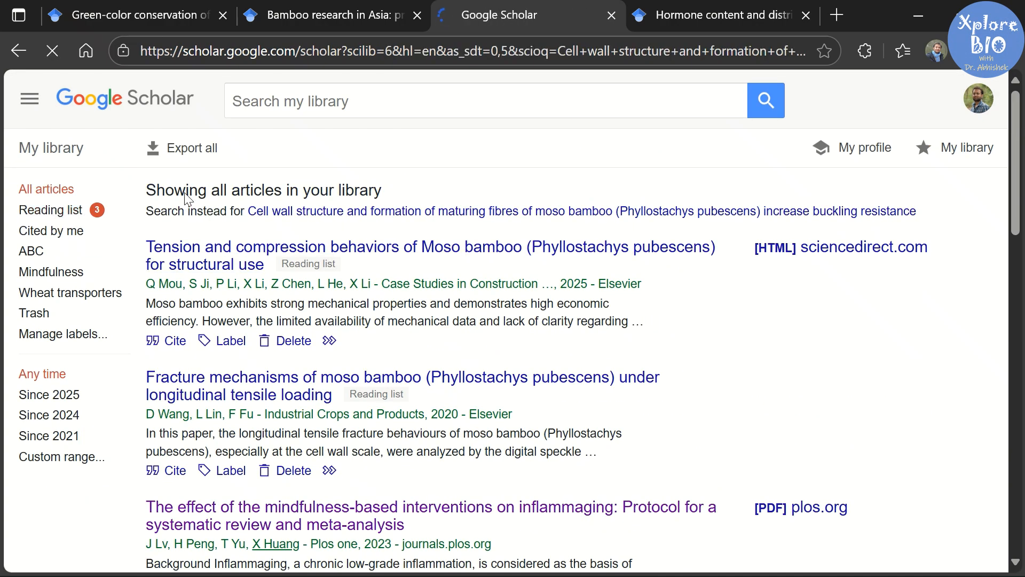
pyautogui.click(177, 149)
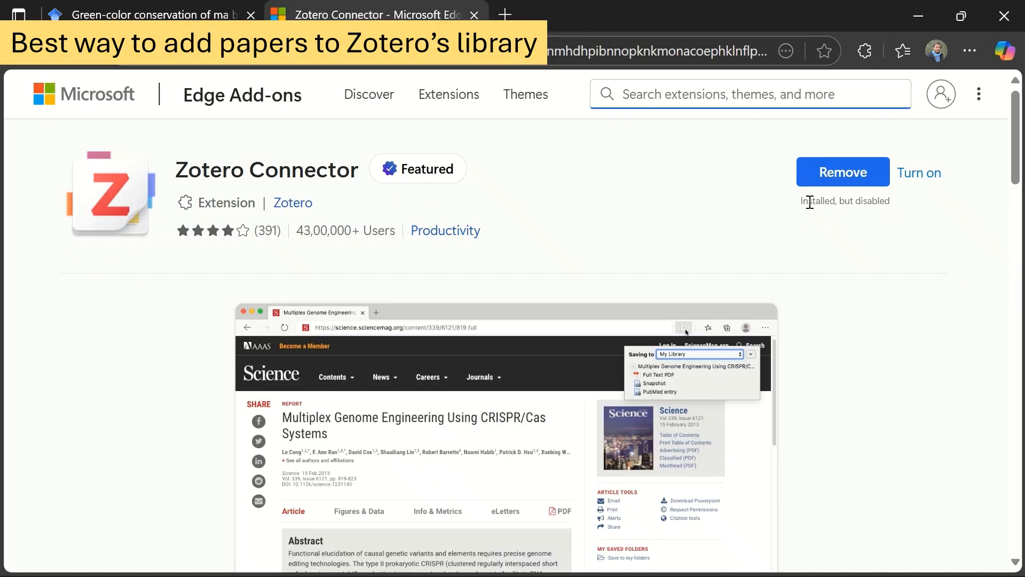
# Turn on the Zotero Connector extension for Microsoft Edge from its add-on page and the extension management page.
pyautogui.click(920, 177)
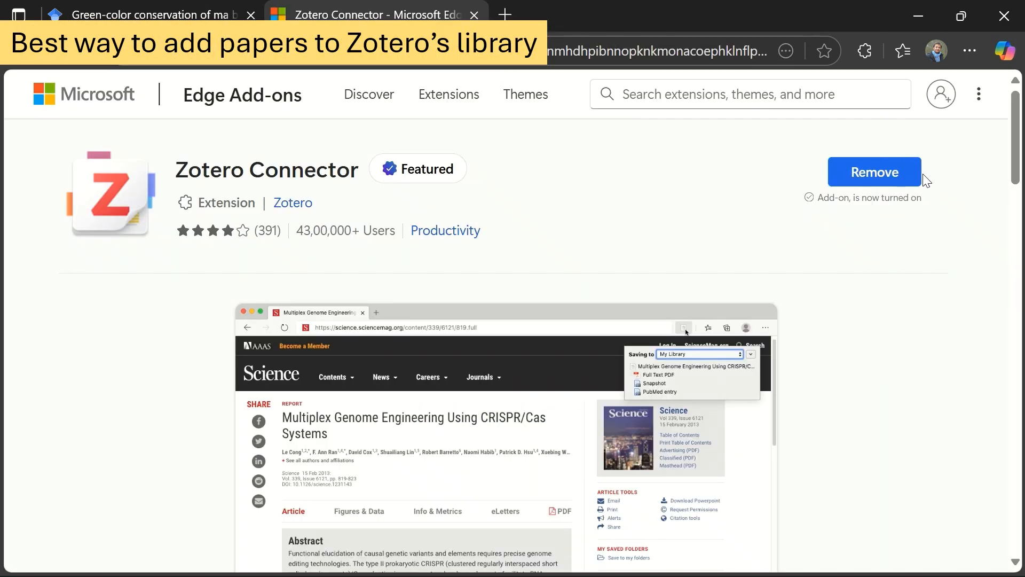
pyautogui.click(865, 50)
pyautogui.click(704, 149)
pyautogui.click(505, 15)
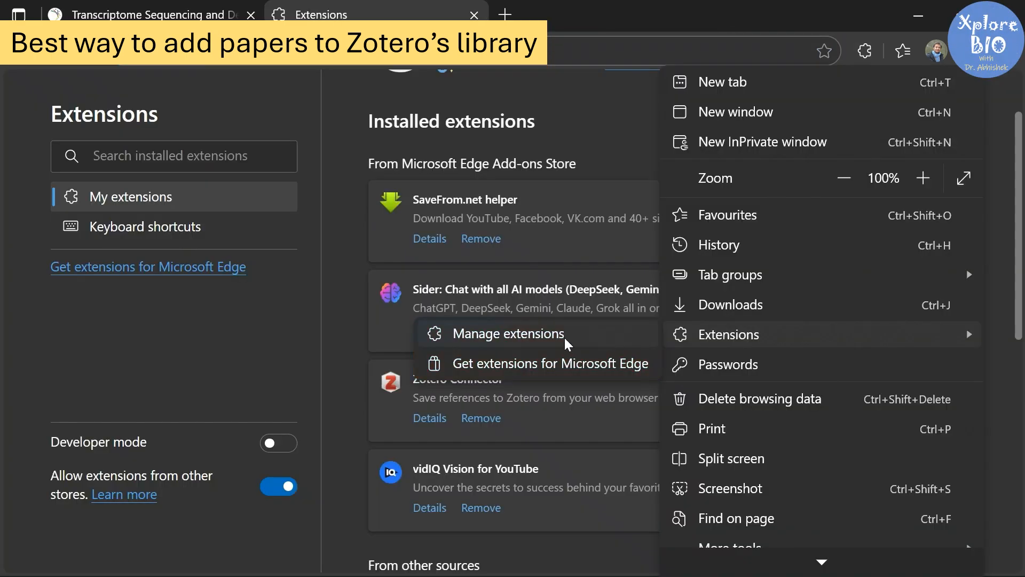
pyautogui.click(565, 339)
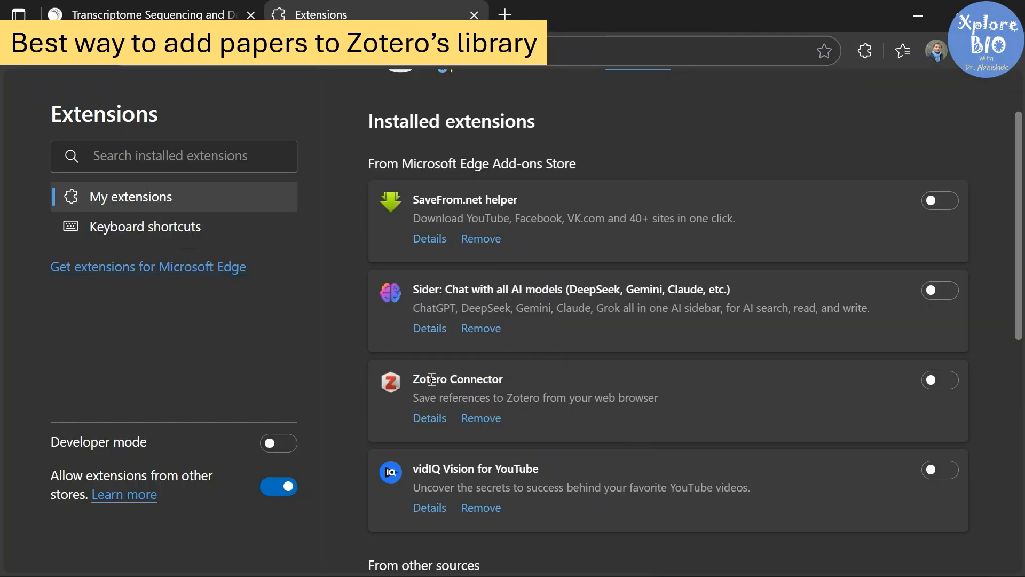
pyautogui.click(941, 380)
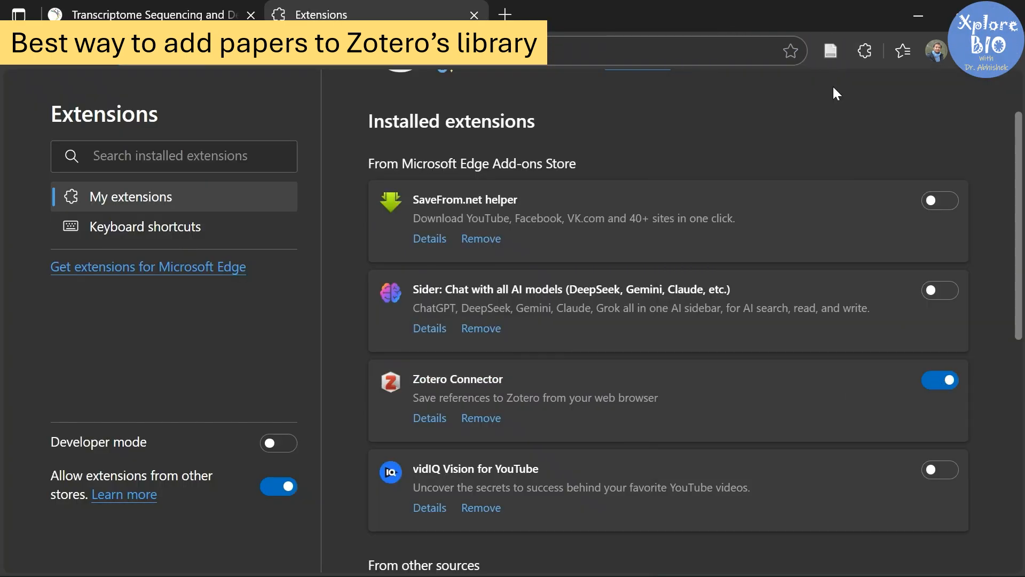
# Close the Extensions page and save the PLOS One ma bamboo transcriptome article to My Library with the Zotero Connector.
pyautogui.hotkey('ctrl', 'w')
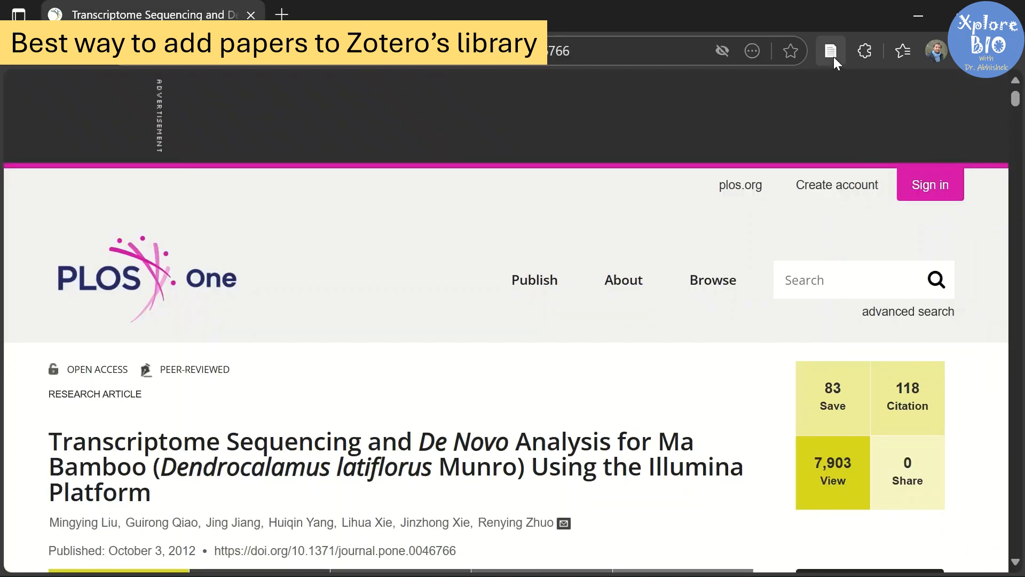
pyautogui.click(830, 53)
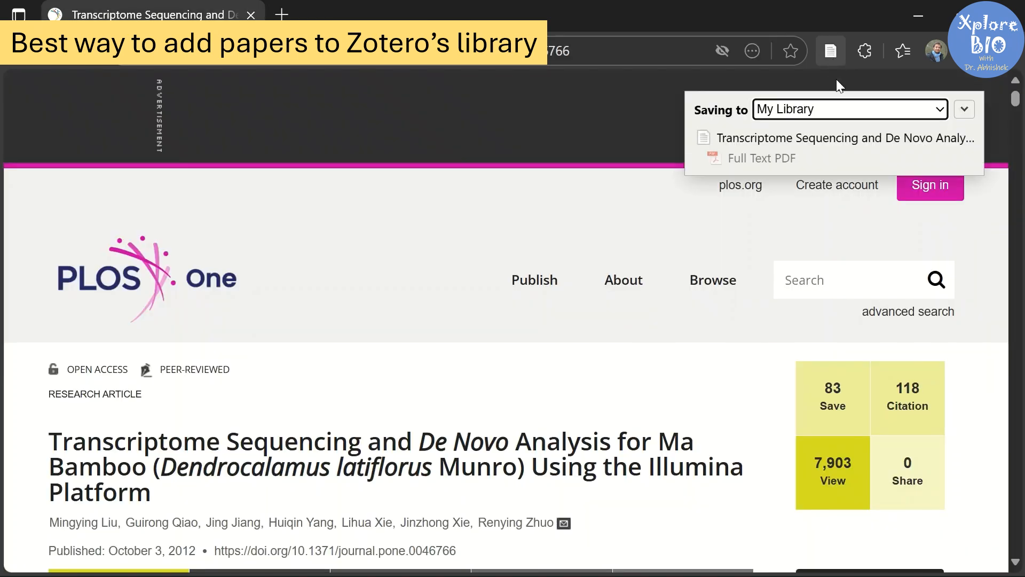
# Review the collection choices, keep My Library as the save destination, and switch to Zotero to check the saved transcriptome article.
pyautogui.click(964, 109)
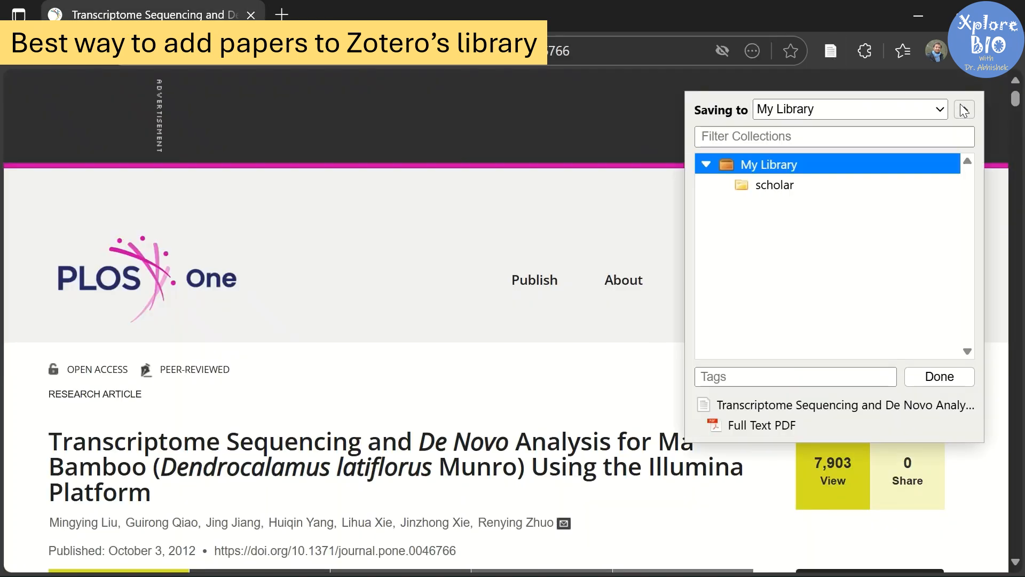
pyautogui.click(965, 110)
pyautogui.click(963, 109)
pyautogui.click(944, 376)
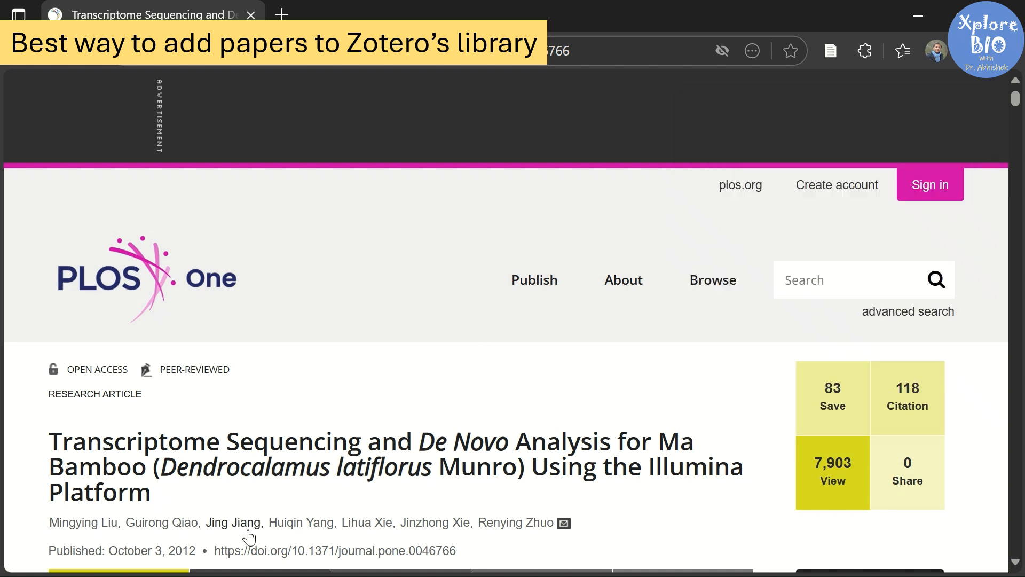
pyautogui.click(411, 576)
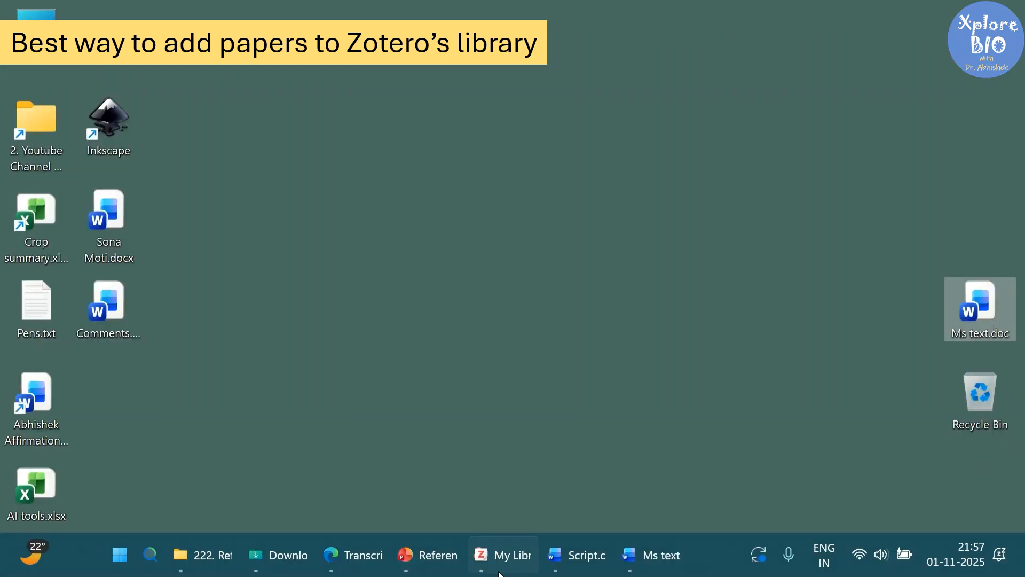
pyautogui.click(487, 562)
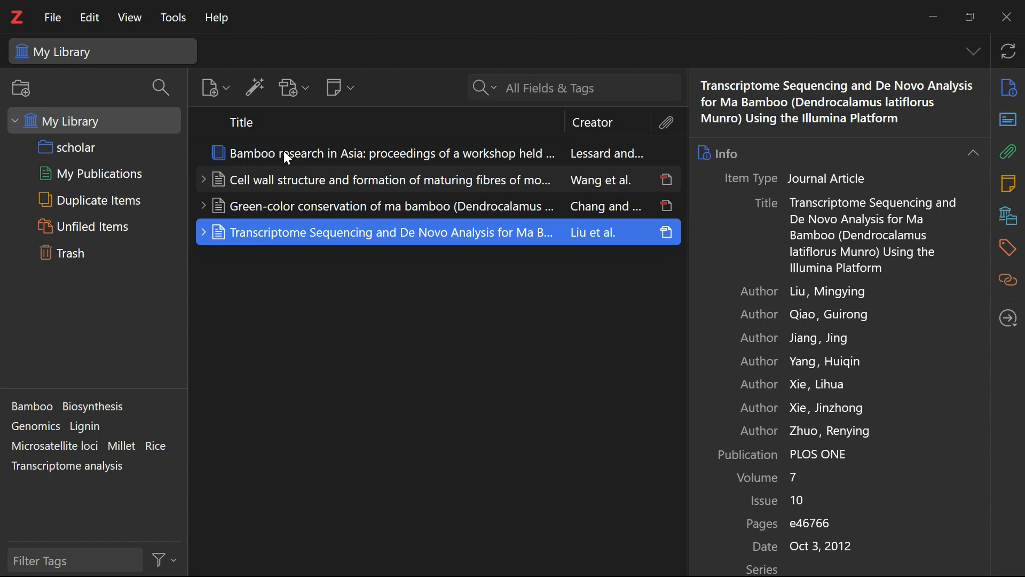
pyautogui.press('super+d')
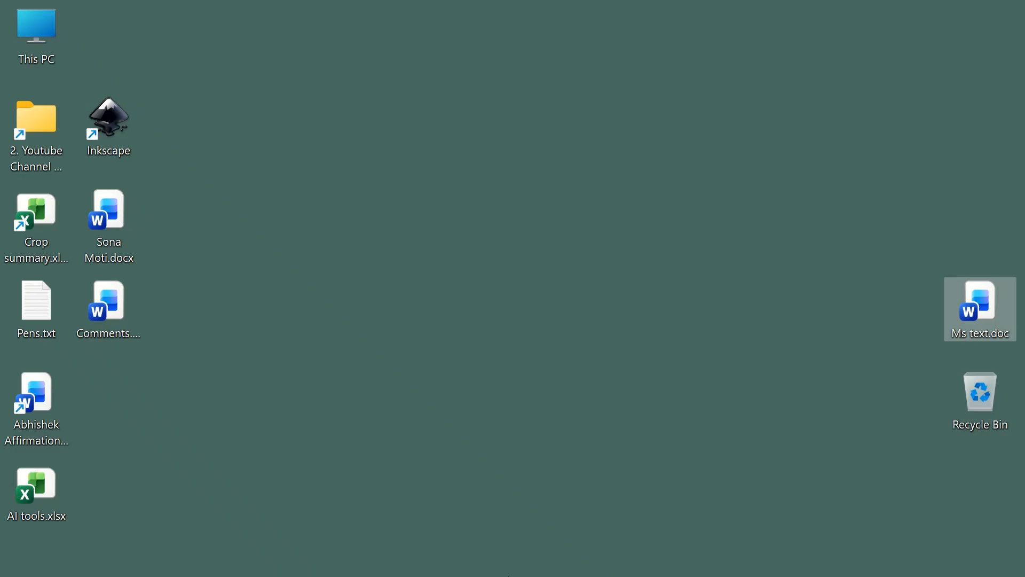
# Switch to Ms text.doc in Word, review its highlighted citation placeholders and References section, and show the Zotero citation commands.
pyautogui.moveTo(550, 573)
pyautogui.click(634, 570)
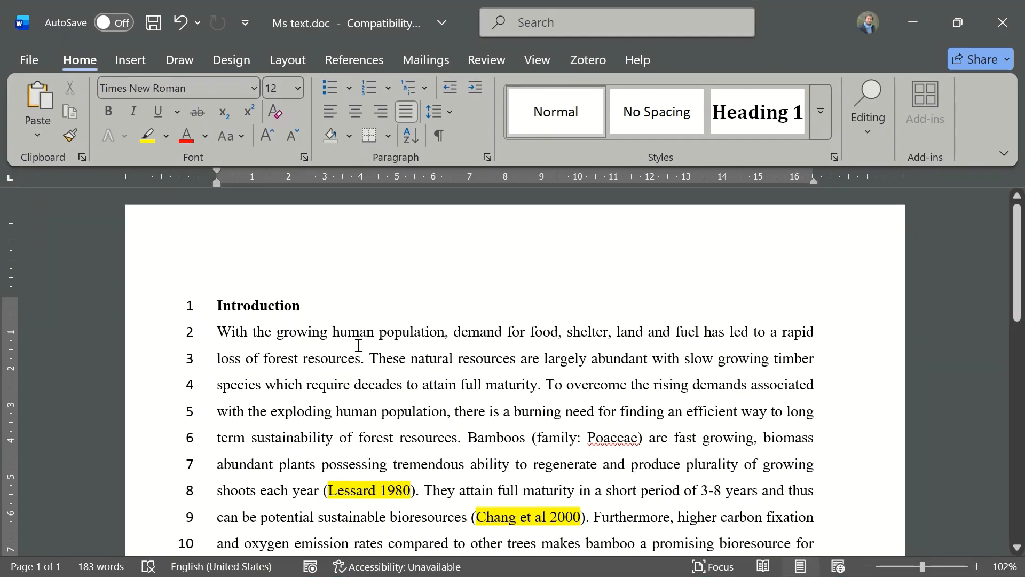
pyautogui.scroll(-1, 358, 346)
pyautogui.click(352, 444)
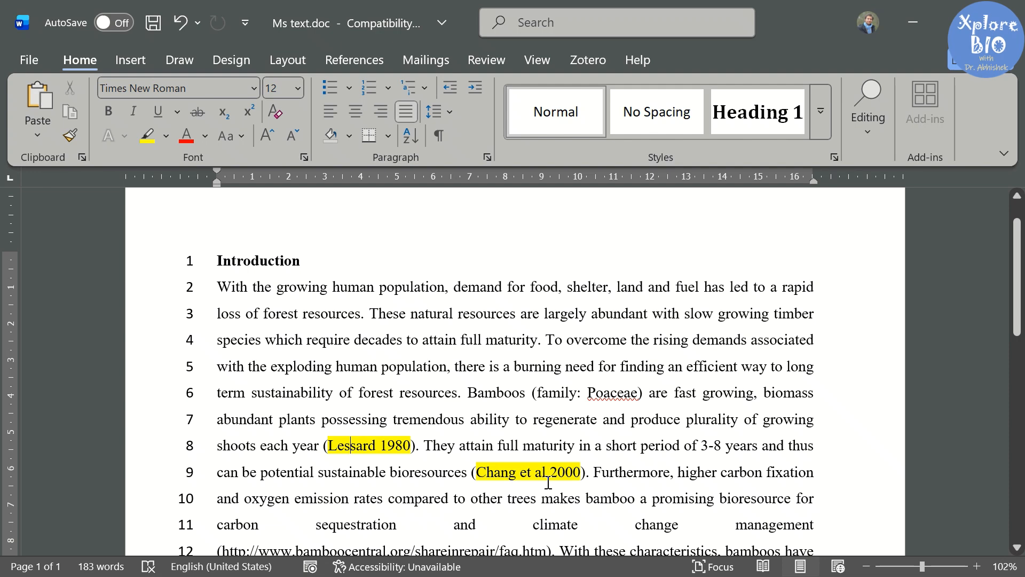
pyautogui.scroll(-9, 557, 468)
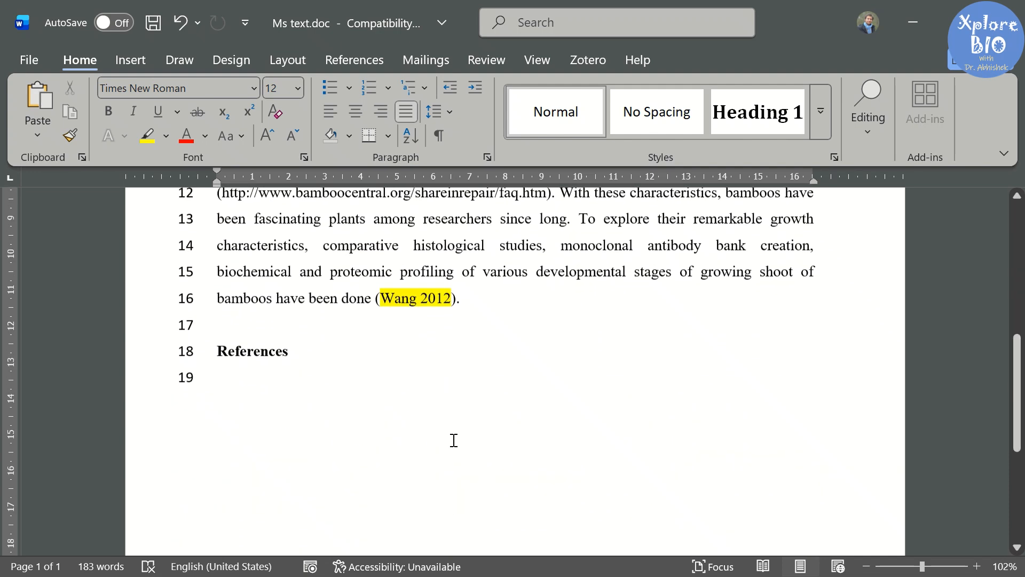
pyautogui.scroll(2, 411, 451)
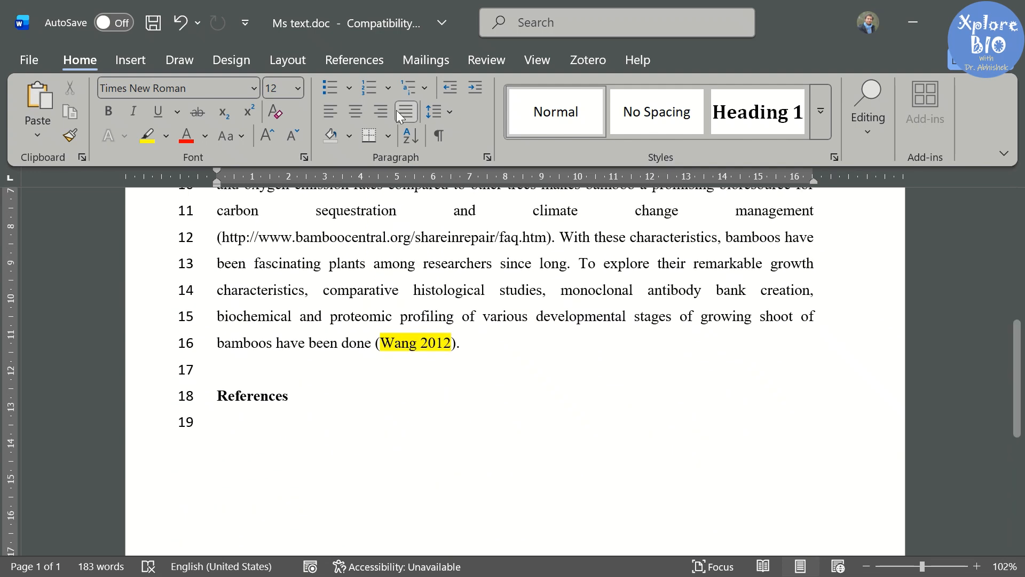
pyautogui.click(584, 57)
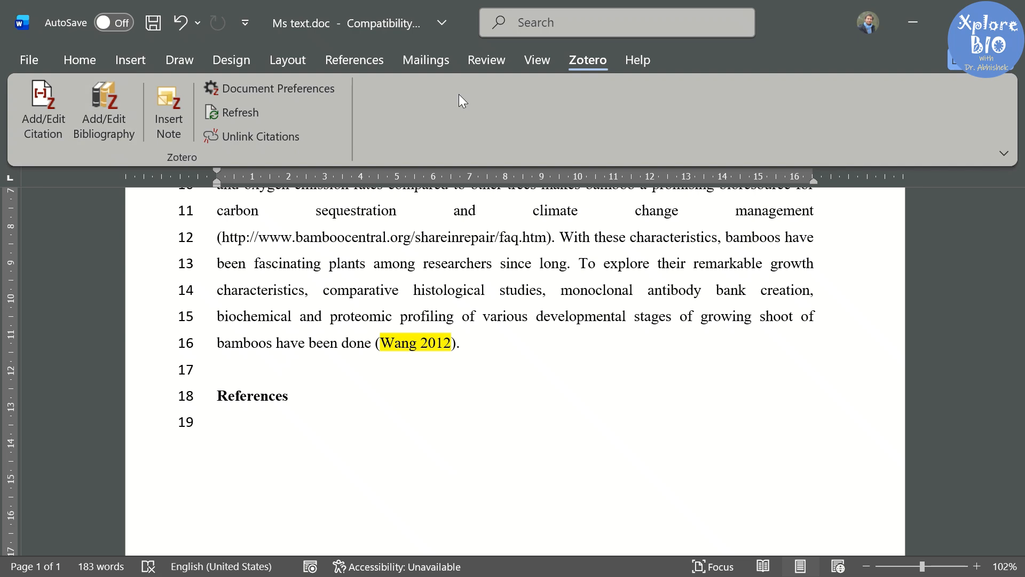
# Switch to Zotero, open its plugin manager, and browse the online Zotero plugins directory.
pyautogui.press('super+d')
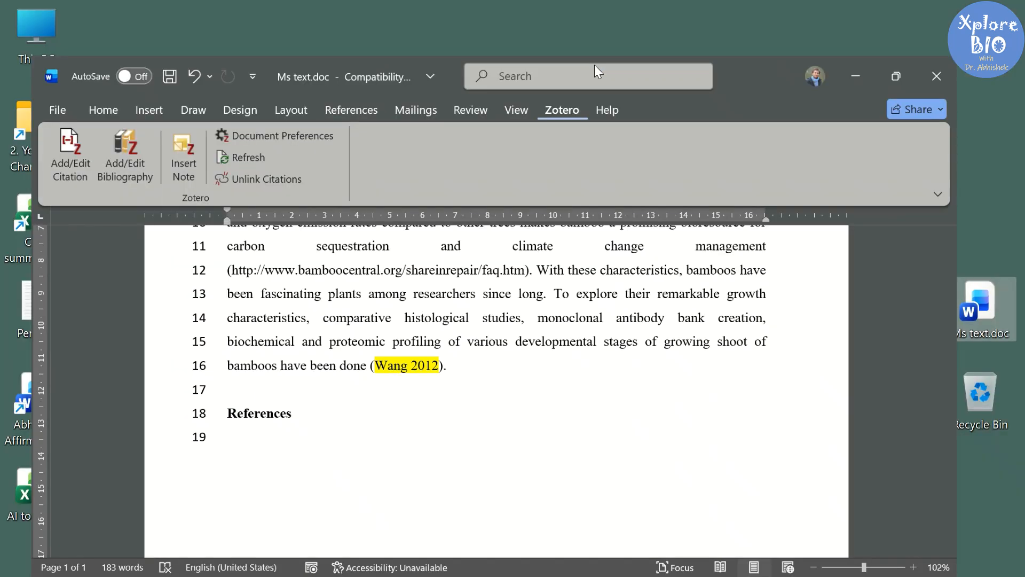
pyautogui.click(483, 564)
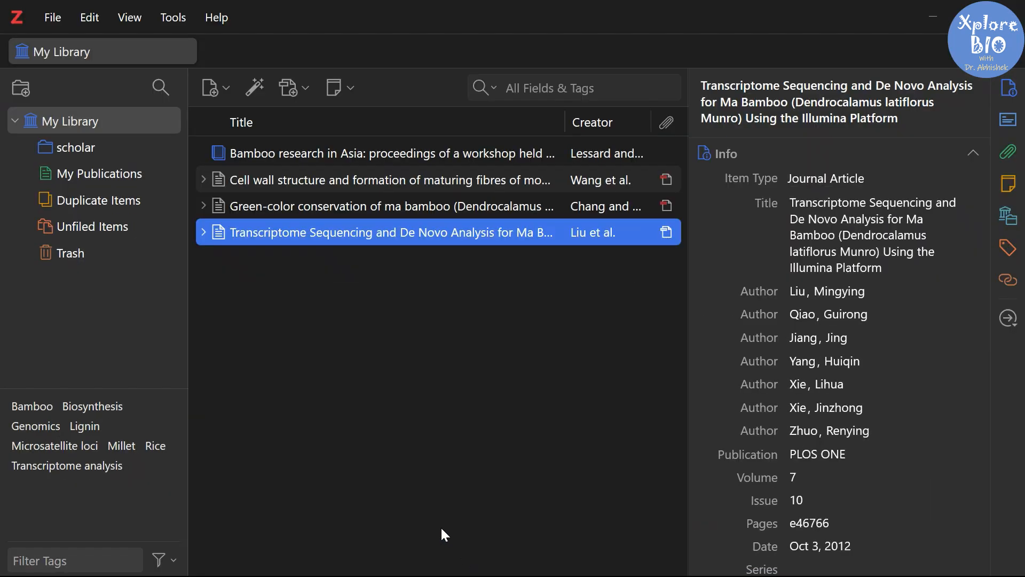
pyautogui.click(165, 20)
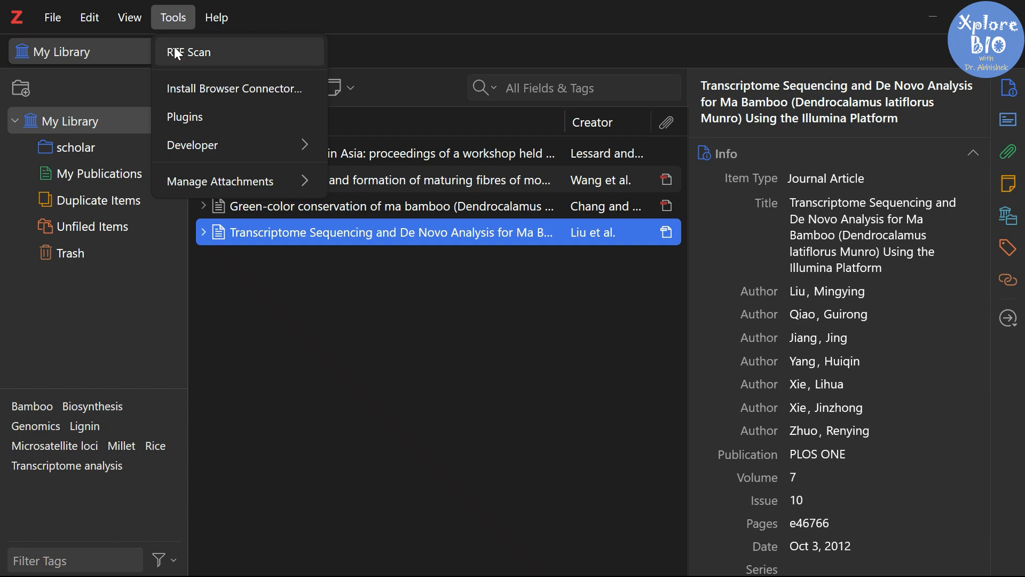
pyautogui.click(195, 114)
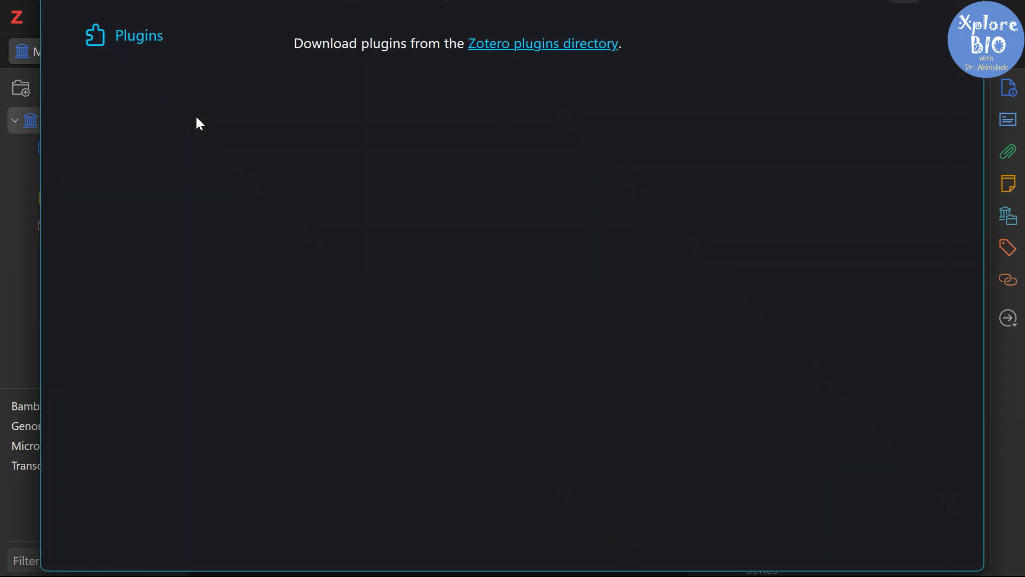
pyautogui.click(534, 47)
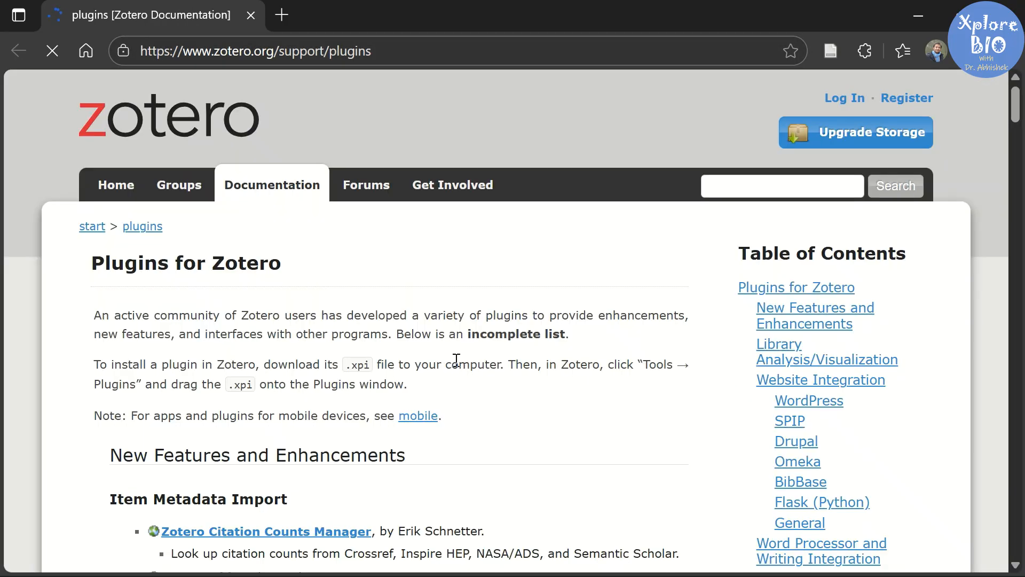
pyautogui.keyDown('ctrl'); pyautogui.scroll(3, 462, 357); pyautogui.keyUp('ctrl')
pyautogui.moveTo(1016, 131); pyautogui.dragTo(1021, 350)
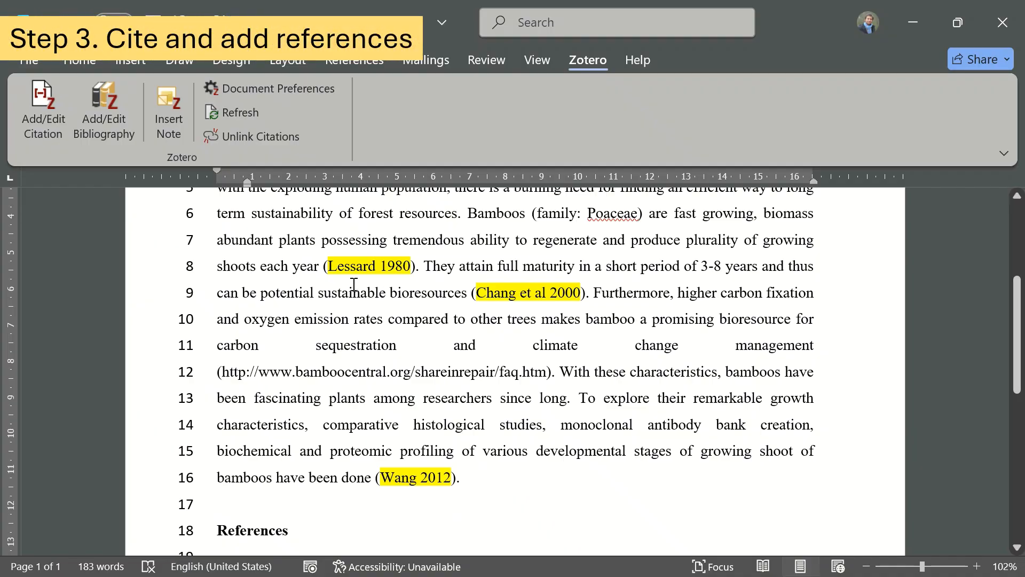
# In the Word manuscript, insert a Zotero citation to the 1980 Bamboo research in Asia proceedings after "shoots each year".
pyautogui.click(322, 266)
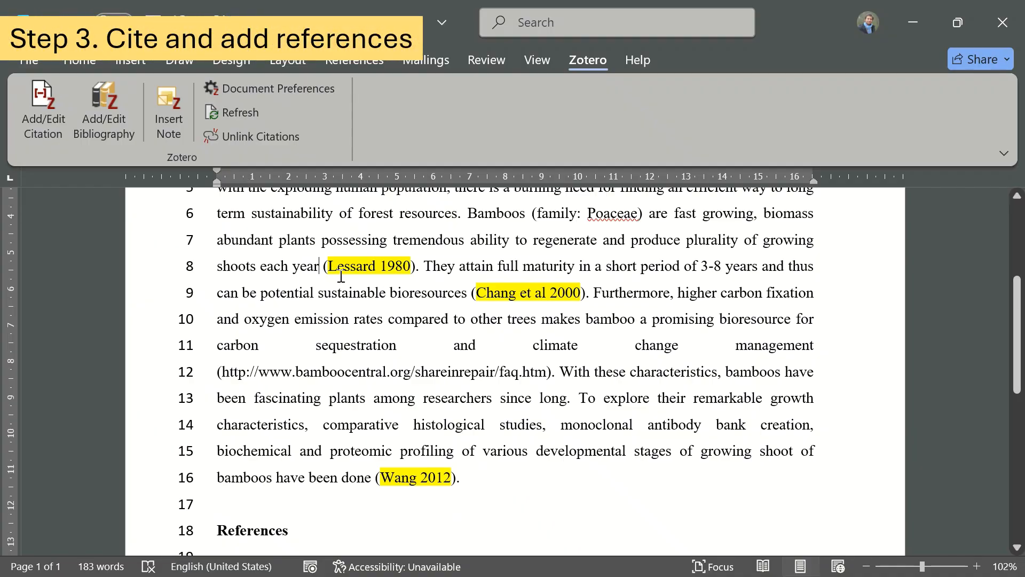
pyautogui.click(41, 106)
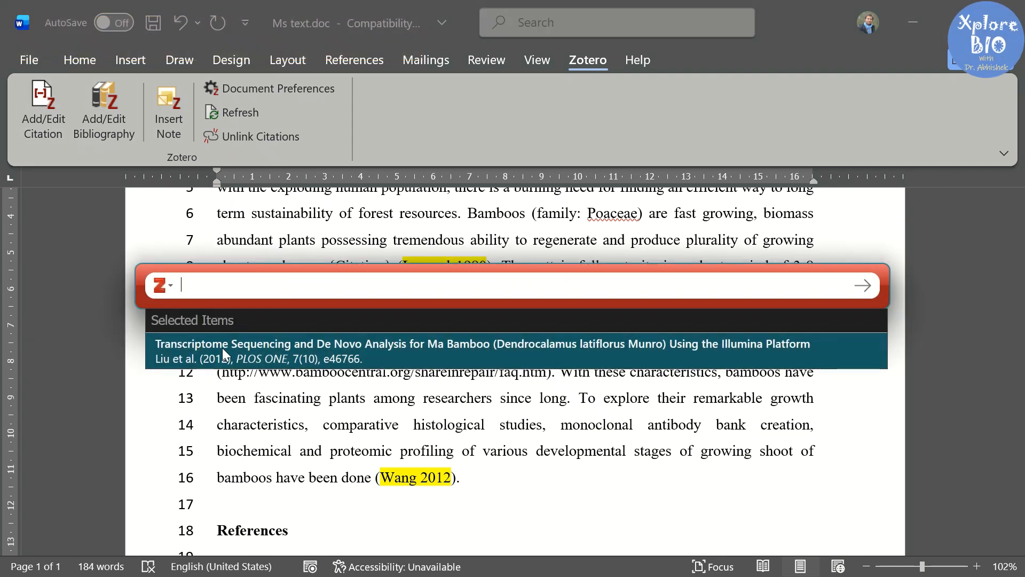
pyautogui.write('less')
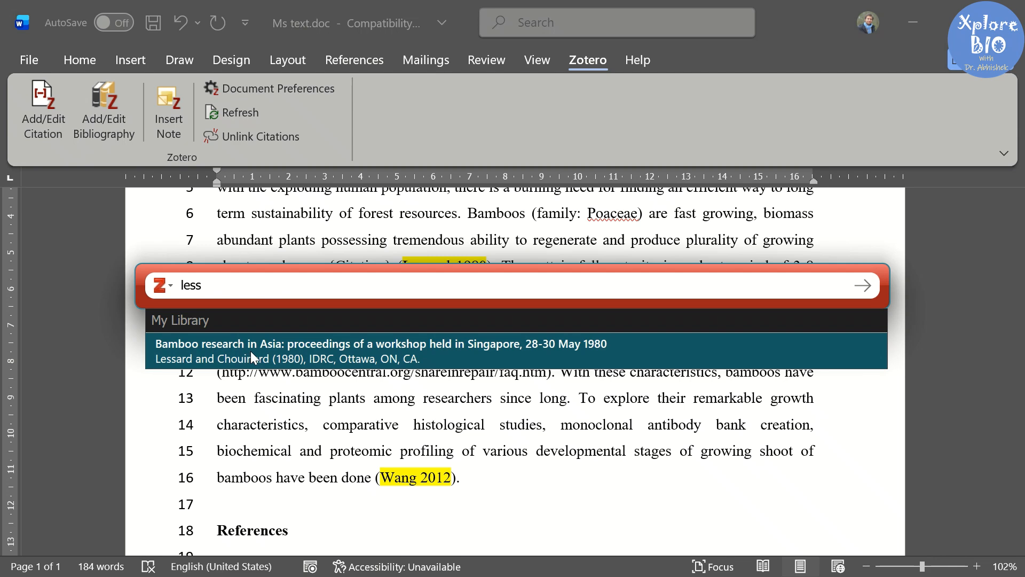
pyautogui.click(251, 351)
pyautogui.press('Return')
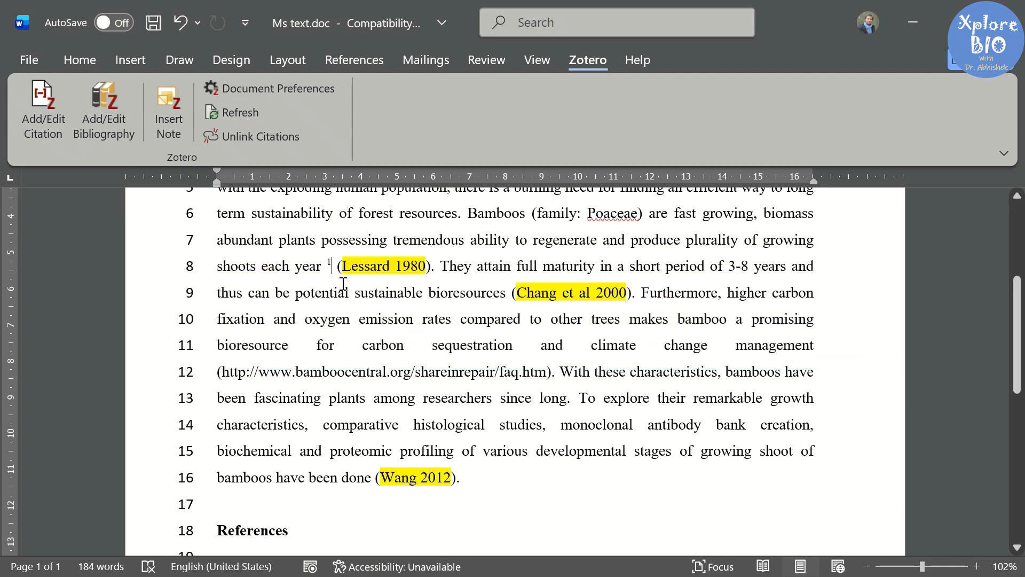
# Insert the Zotero bibliography on the empty line below the References heading.
pyautogui.scroll(-2, 273, 452)
pyautogui.click(232, 475)
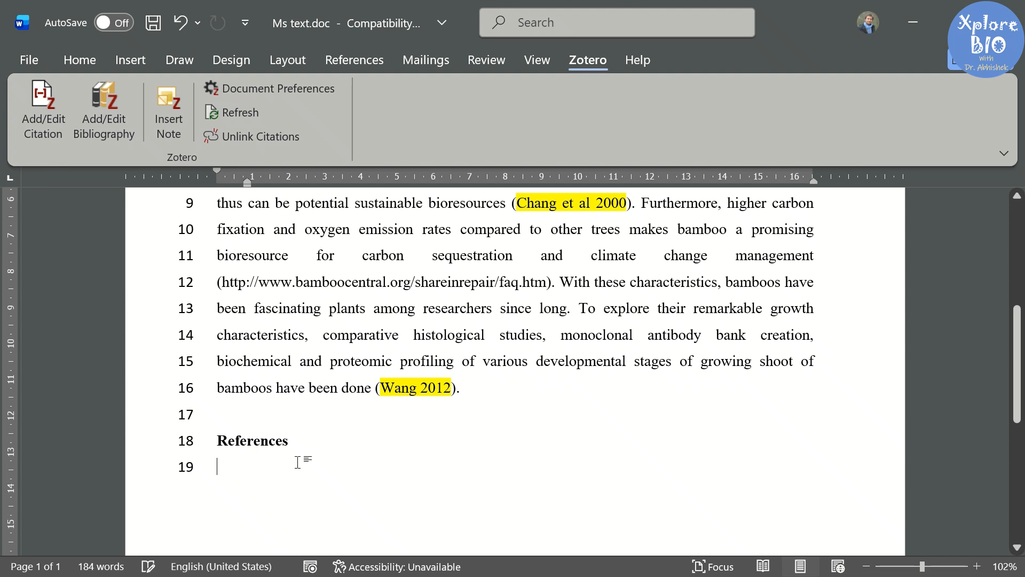
pyautogui.click(116, 121)
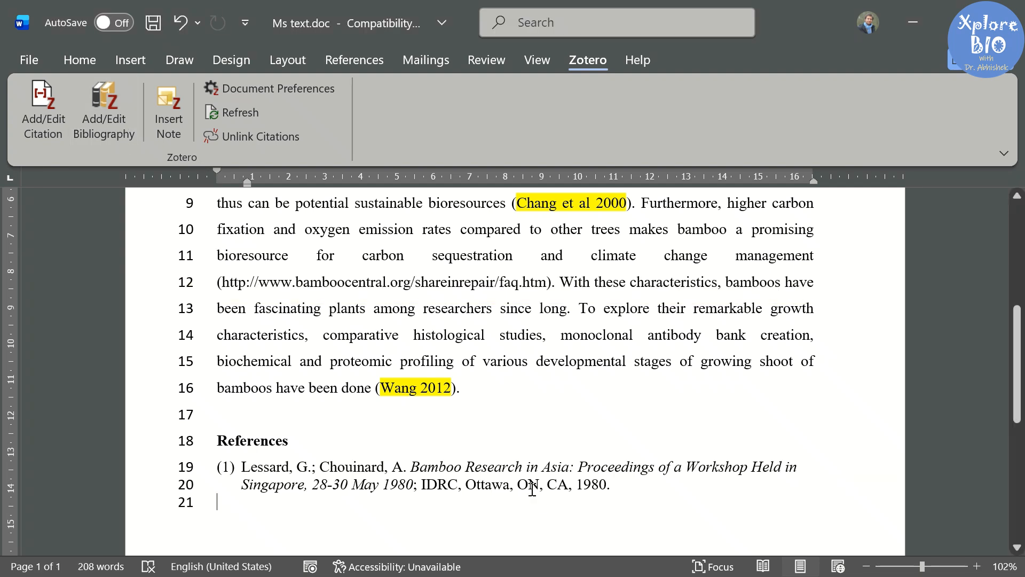
# Cite the 2000 green-color conservation of ma bamboo article after "sustainable bioresources" and check the updated reference list.
pyautogui.scroll(1, 354, 289)
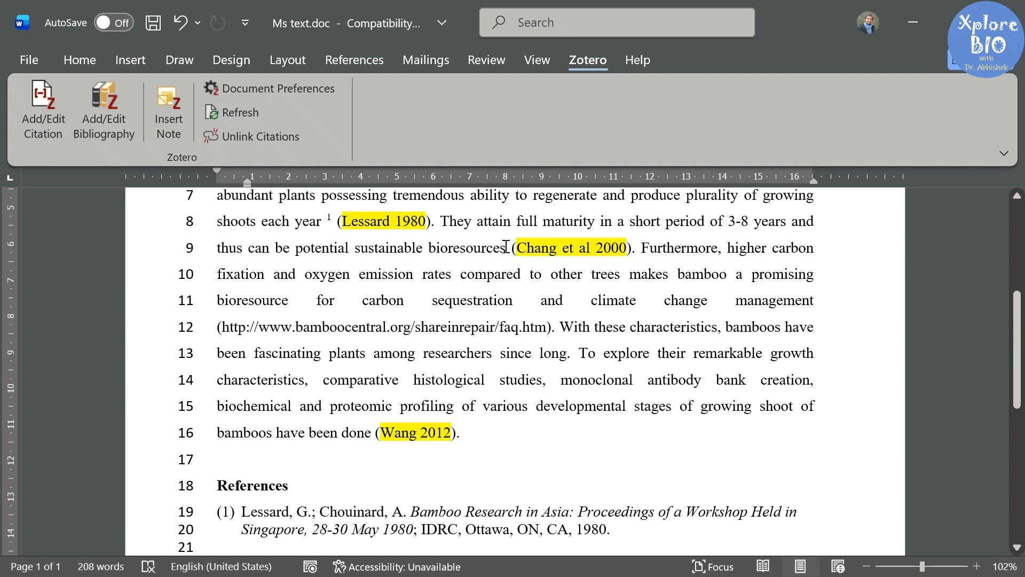
pyautogui.click(53, 115)
pyautogui.write('chan')
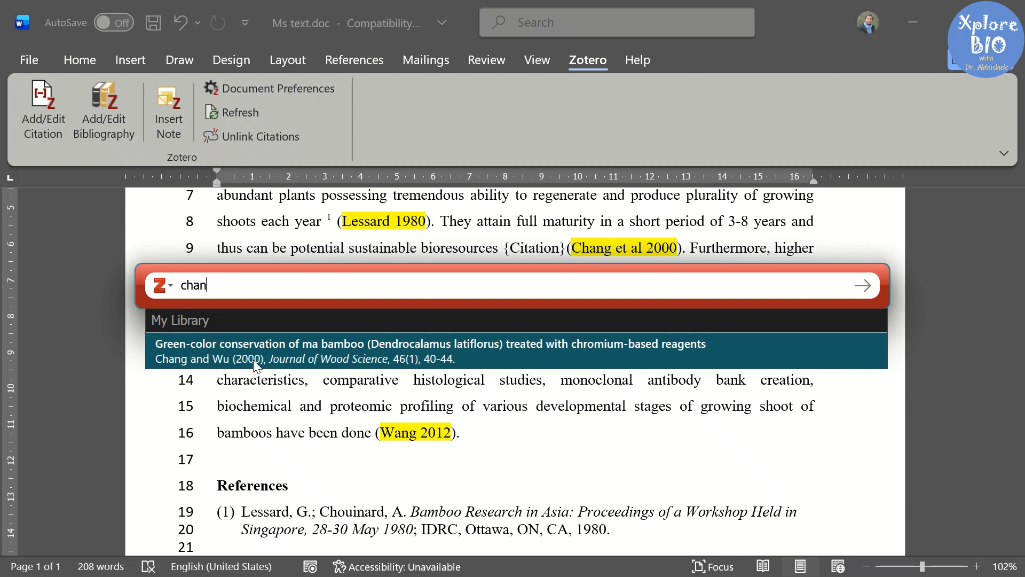
pyautogui.click(253, 365)
pyautogui.press('Return')
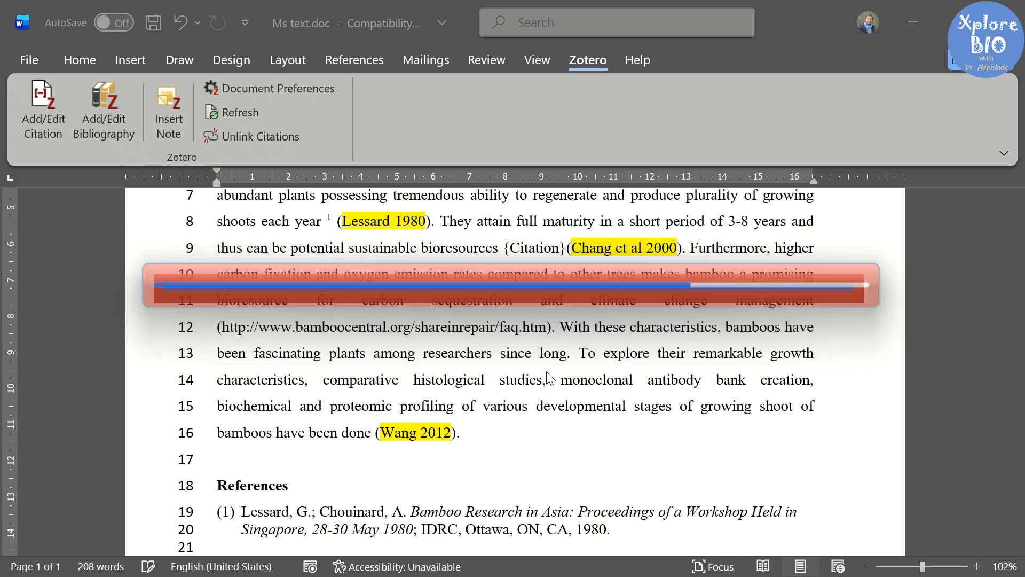
pyautogui.scroll(-3, 523, 323)
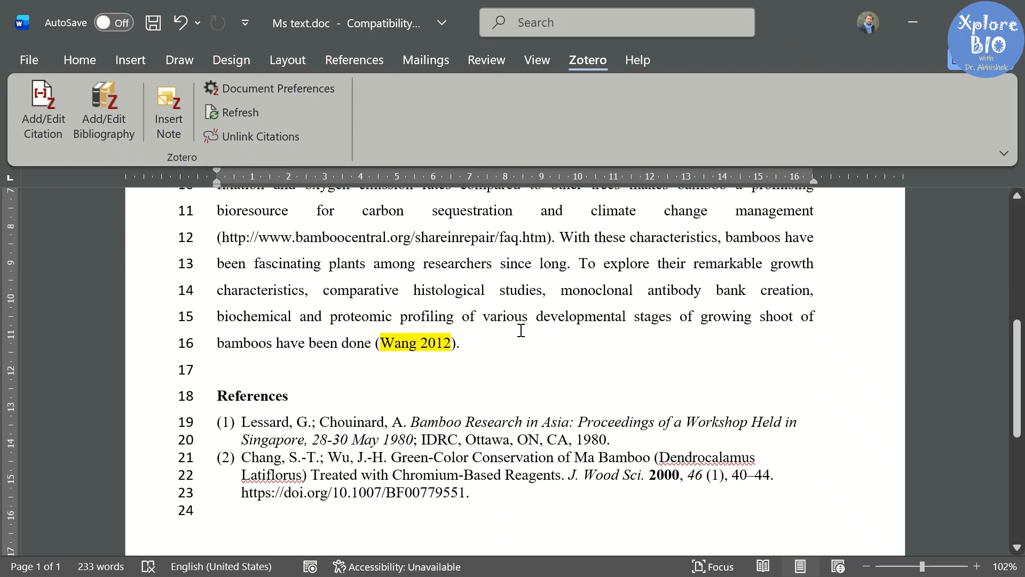
# Delete the hand-typed 1980 and 2000 citation placeholders beside the Zotero citations and keep a period after each numbered citation.
pyautogui.scroll(3, 459, 347)
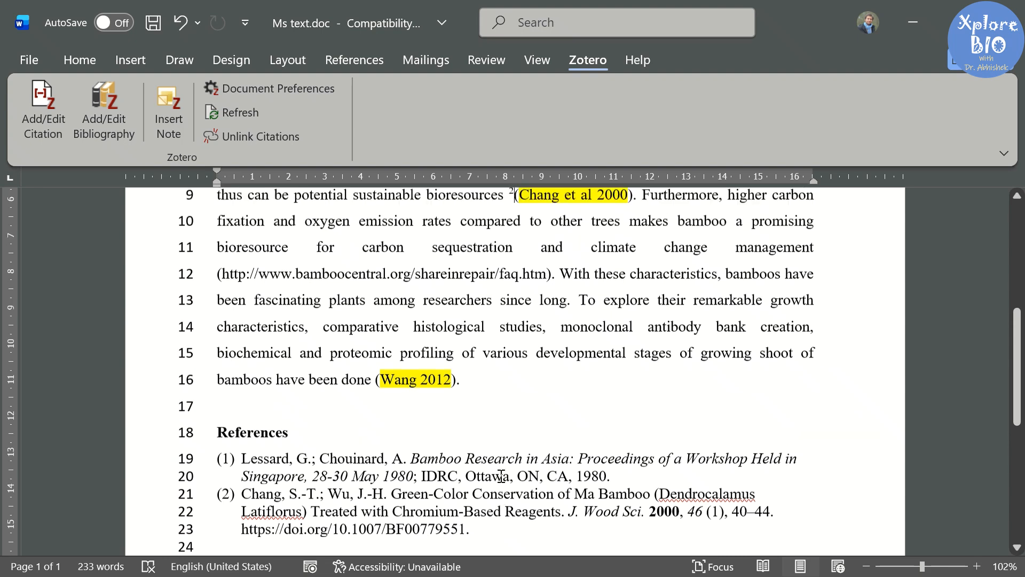
pyautogui.moveTo(517, 247); pyautogui.dragTo(629, 252)
pyautogui.press('BackSpace')
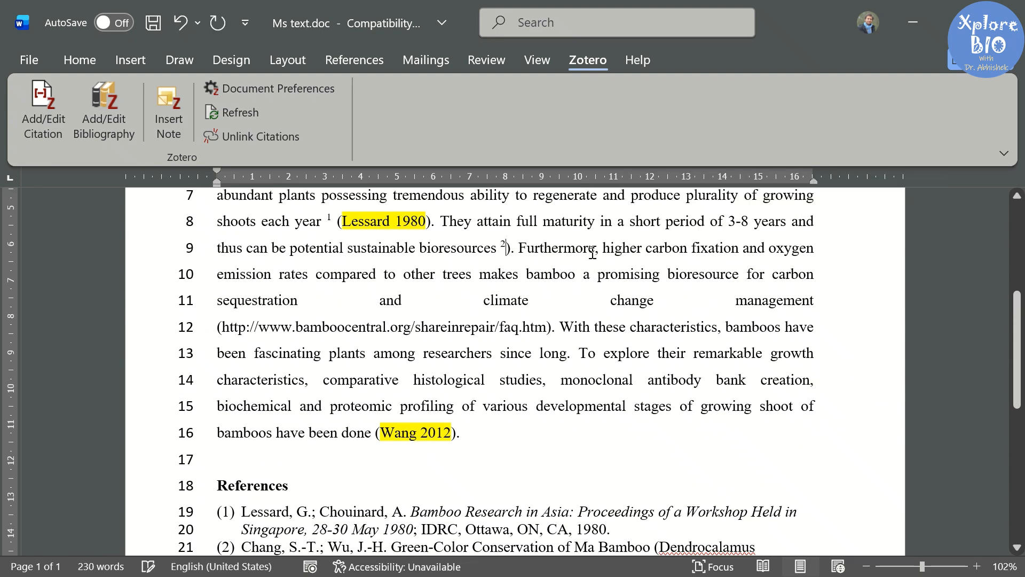
pyautogui.click(383, 222)
pyautogui.moveTo(383, 222); pyautogui.dragTo(336, 223)
pyautogui.press('BackSpace')
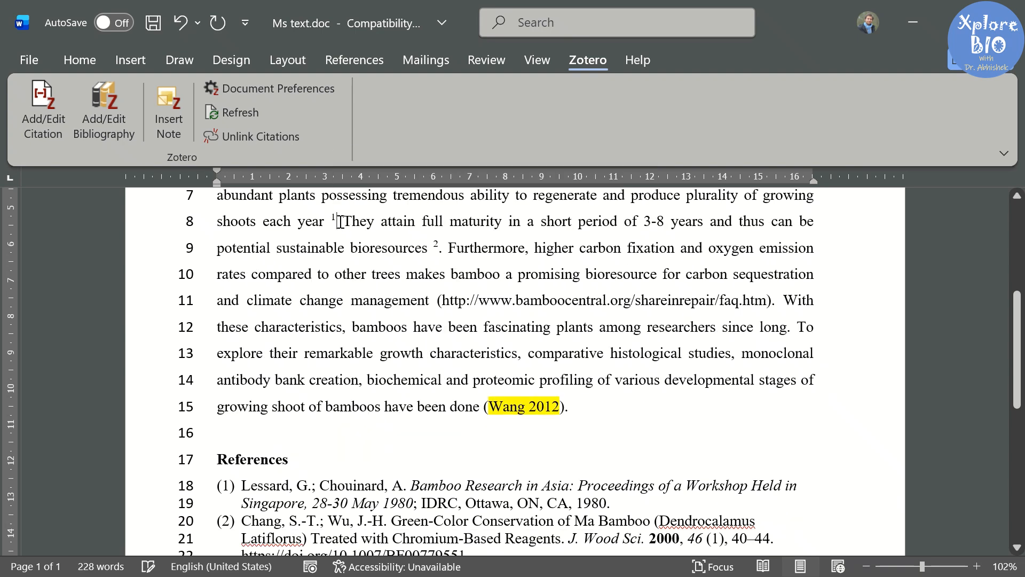
pyautogui.write('.')
# Insert a Zotero citation to the 2012 article on cell wall structure of maturing fibres after "have been done".
pyautogui.click(487, 405)
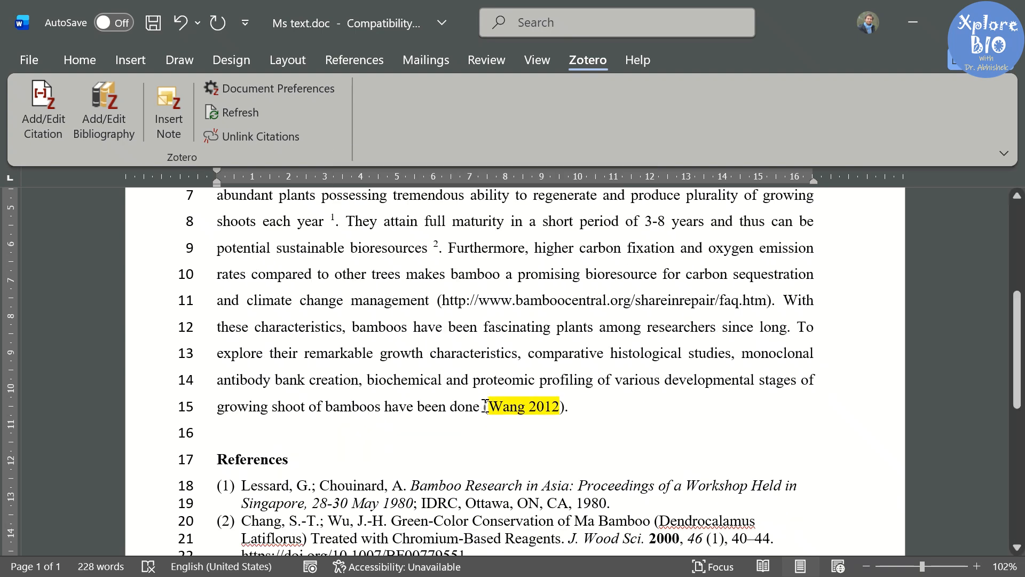
pyautogui.click(43, 109)
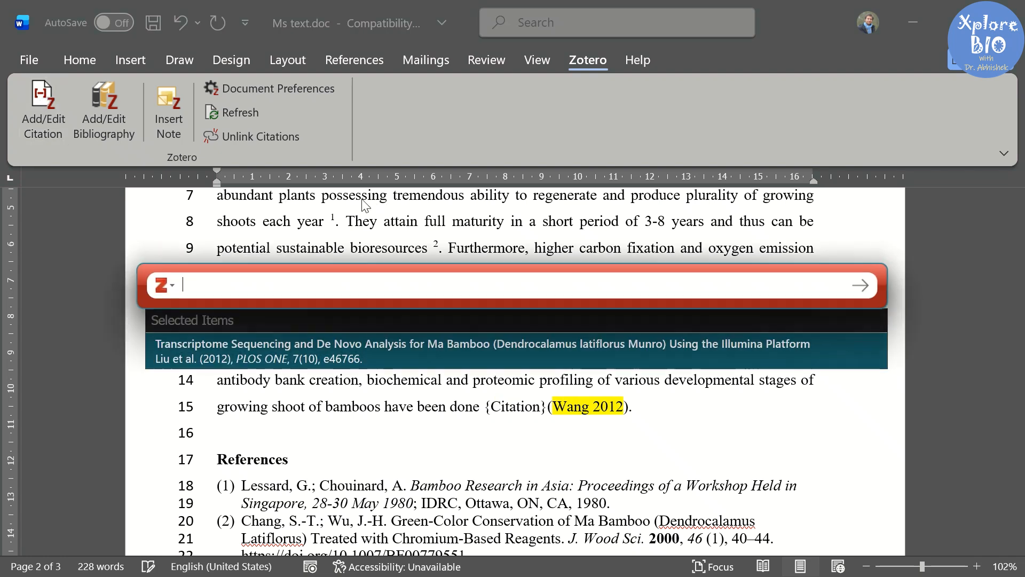
pyautogui.write('wang')
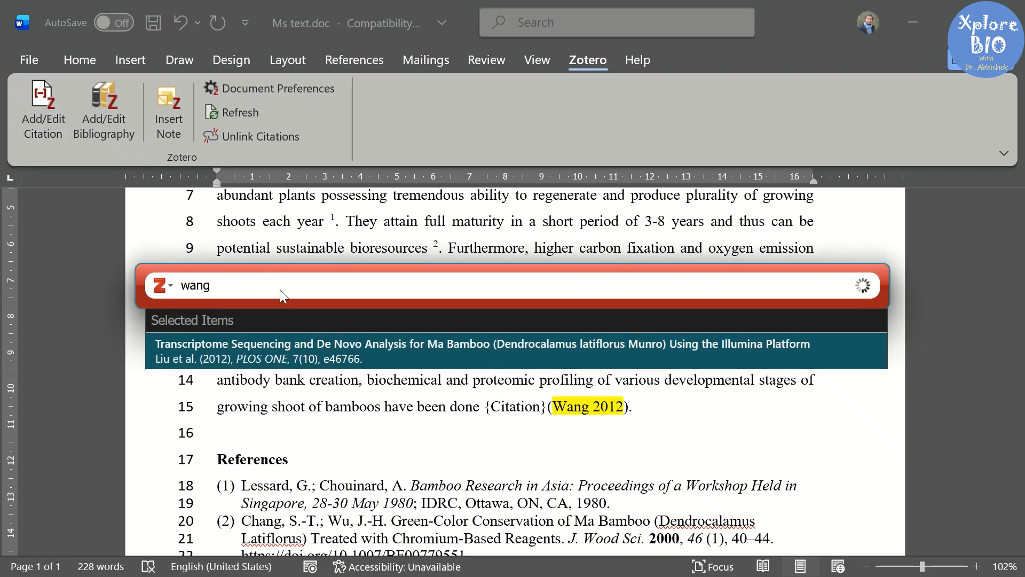
pyautogui.click(258, 356)
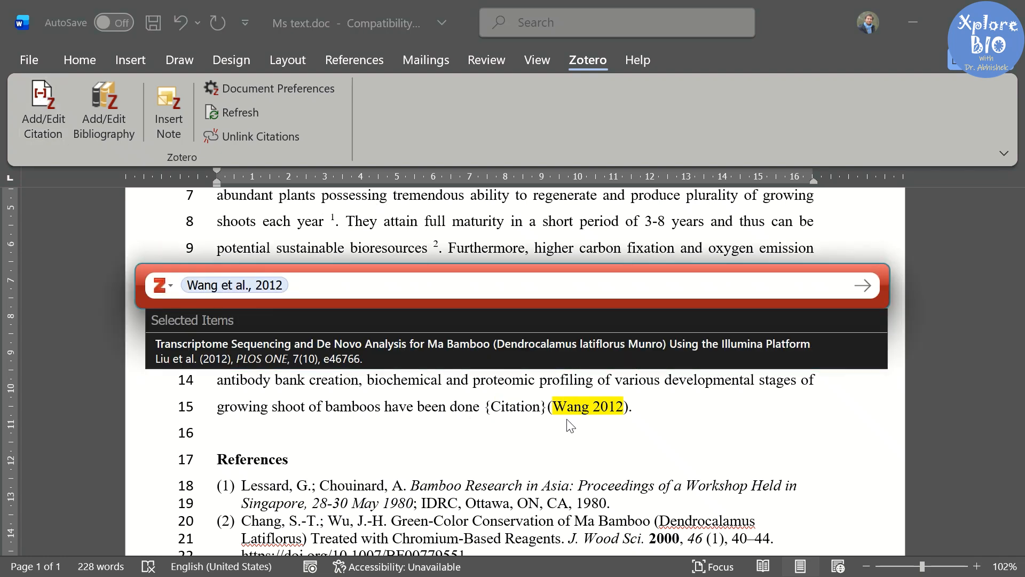
pyautogui.press('Return')
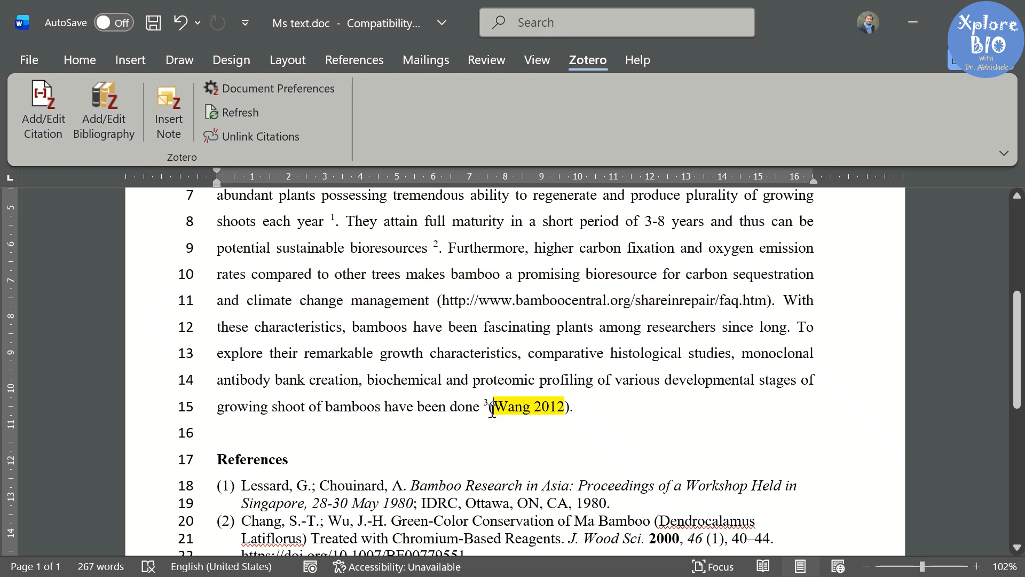
# Delete the hand-typed 2012 citation placeholder after "have been done", keep the period, and check the reference list.
pyautogui.moveTo(490, 408); pyautogui.dragTo(568, 411)
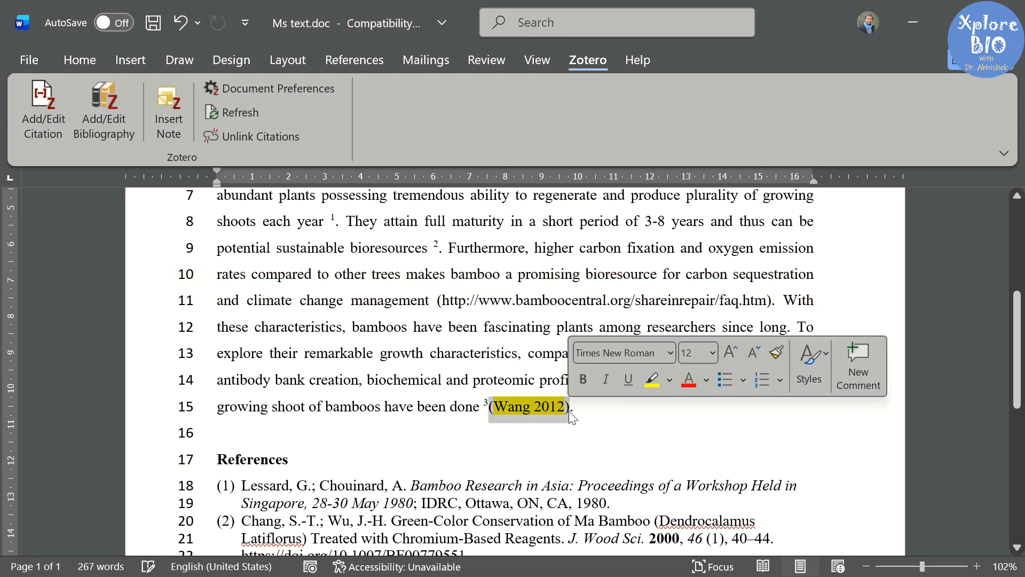
pyautogui.press('Delete')
pyautogui.scroll(-2, 562, 406)
pyautogui.scroll(-3, 562, 406)
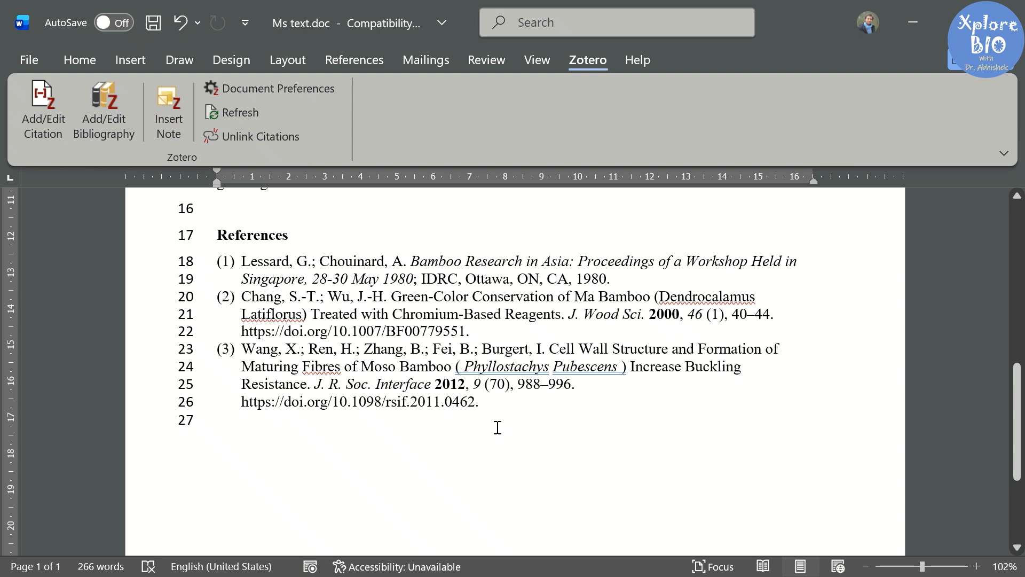
pyautogui.scroll(6, 497, 427)
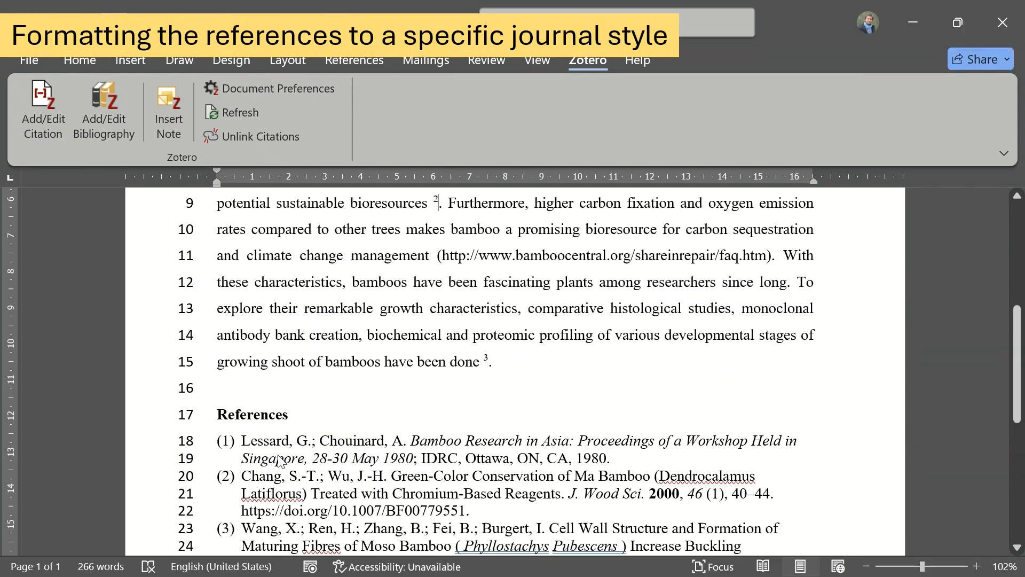
# Open the Zotero Style Repository from the document's citation style management settings.
pyautogui.click(267, 89)
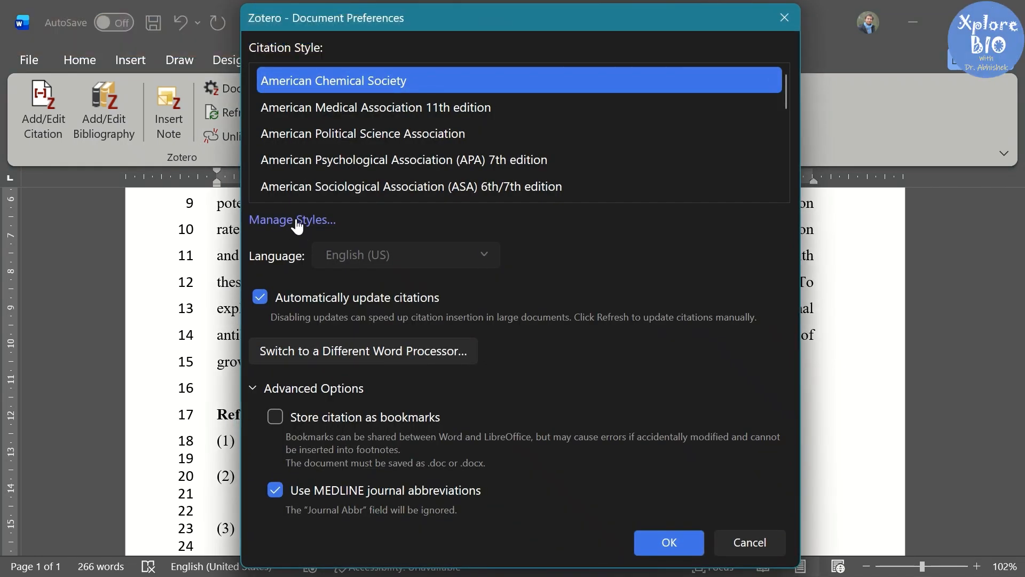
pyautogui.click(297, 220)
pyautogui.scroll(-5, 486, 183)
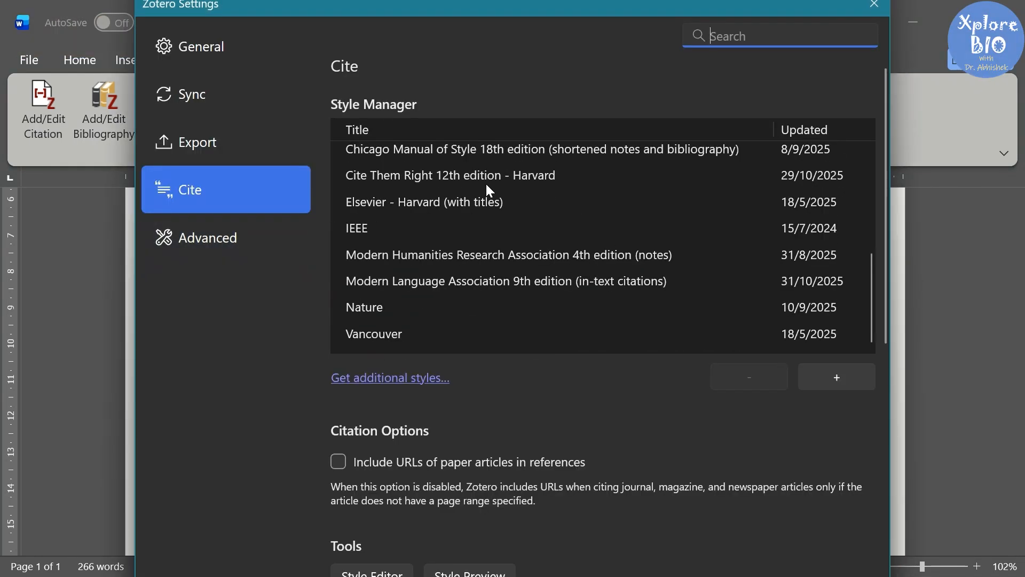
pyautogui.scroll(-2, 482, 244)
pyautogui.click(385, 280)
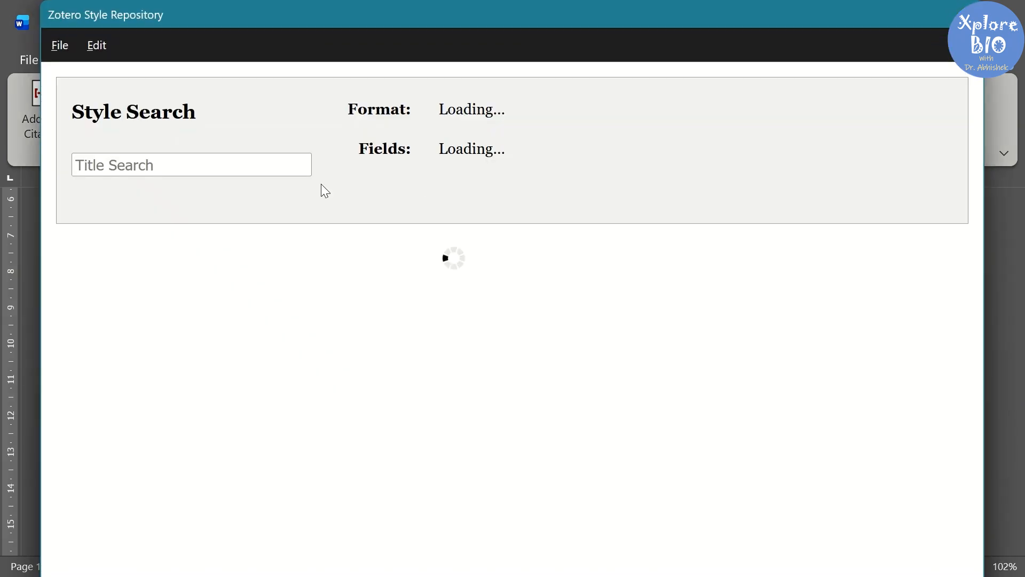
# Search the style repository for "frontiers in plant", install the Frontiers in Plant Science style and select it among the installed styles.
pyautogui.click(210, 167)
pyautogui.write('fron')
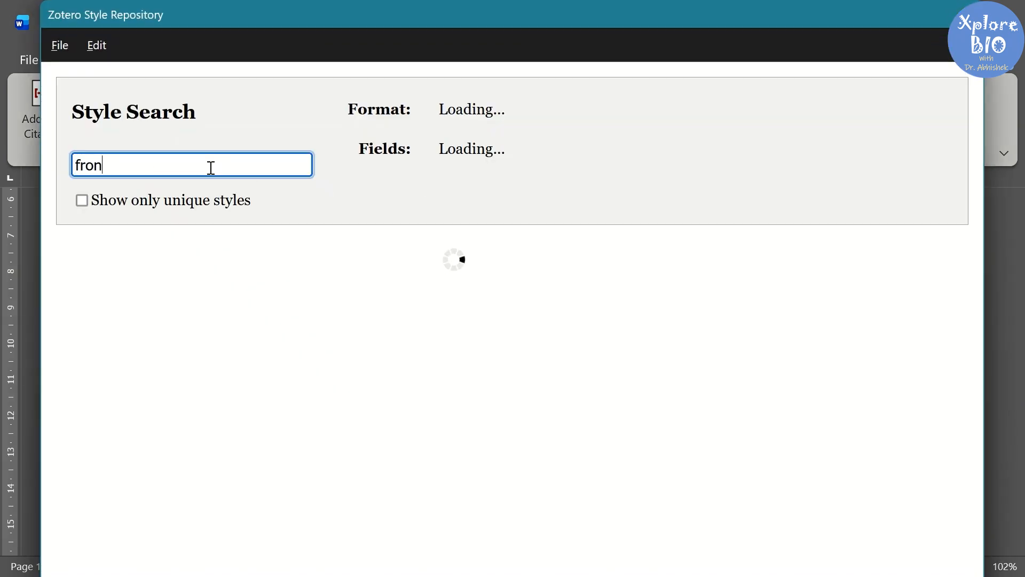
pyautogui.write('tiers in')
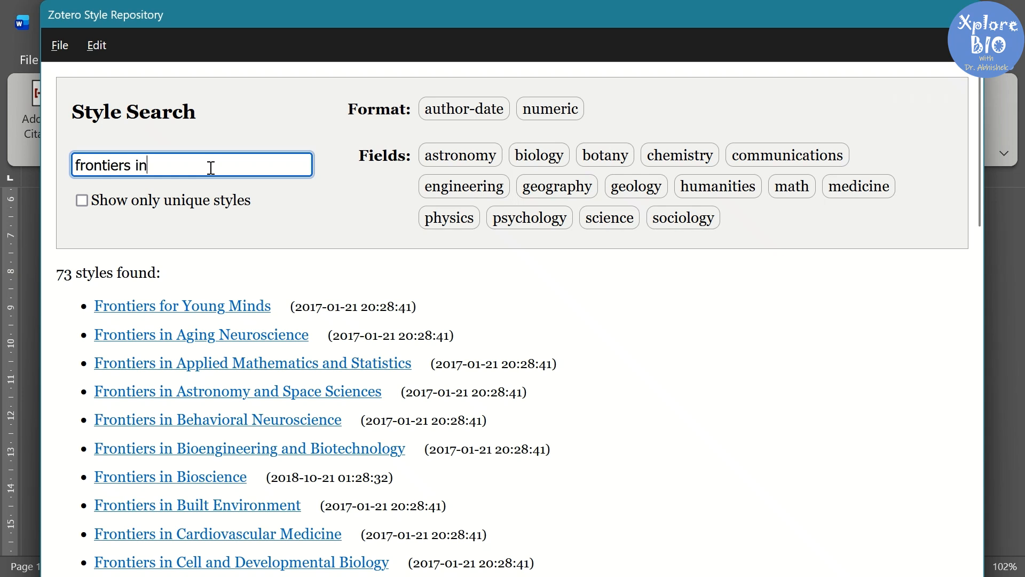
pyautogui.write(' o')
pyautogui.press('BackSpace')
pyautogui.write('plant')
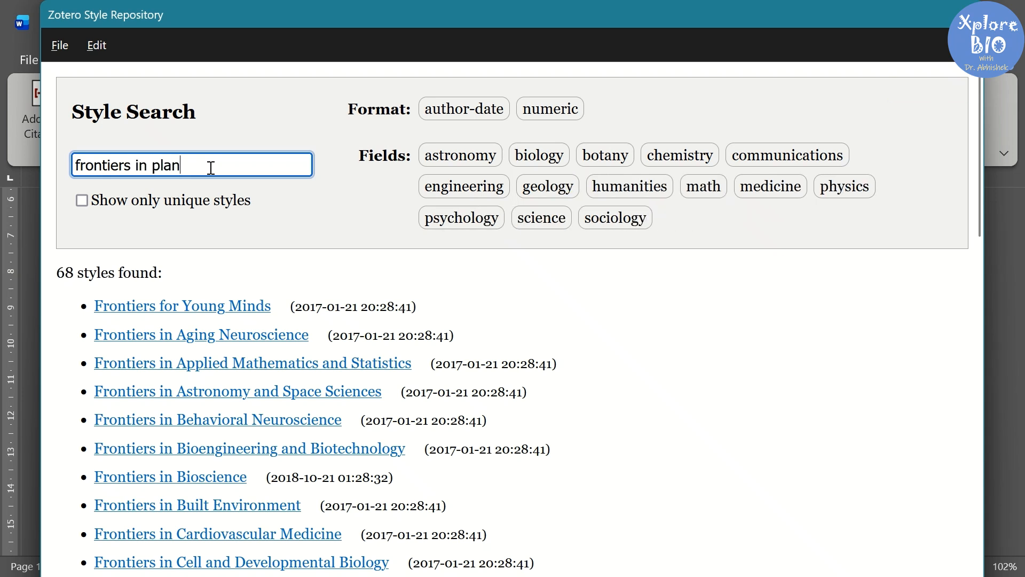
pyautogui.moveTo(193, 289)
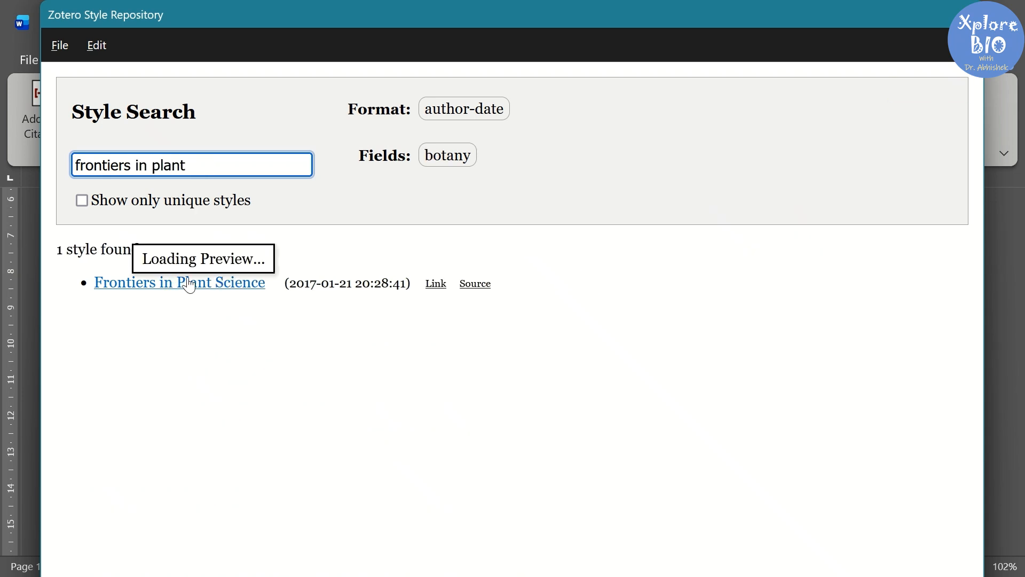
pyautogui.click(216, 288)
pyautogui.click(470, 133)
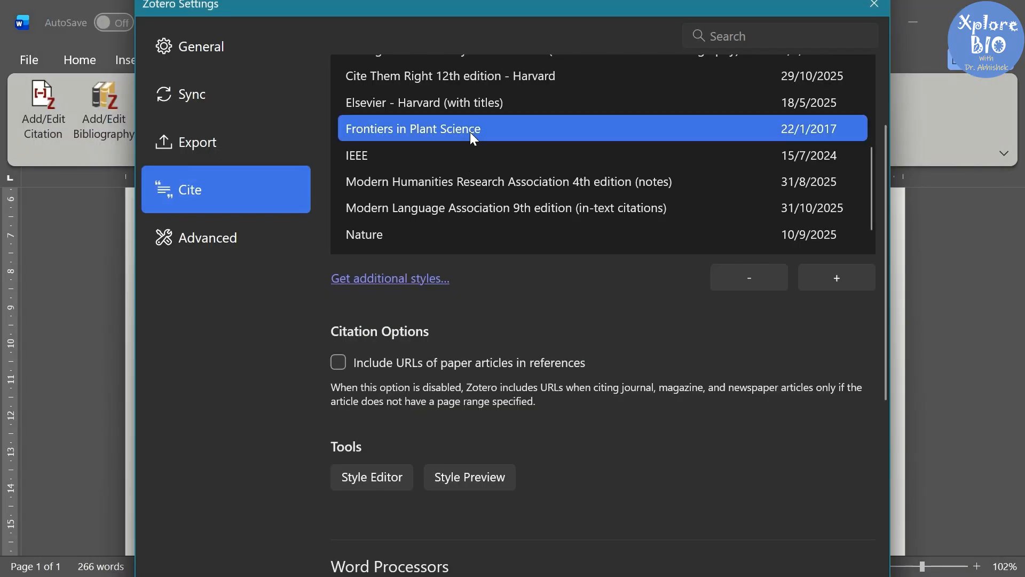
# Apply the Frontiers in Plant Science citation style to the manuscript and check the reformatted in-text citations and references.
pyautogui.scroll(2, 396, 232)
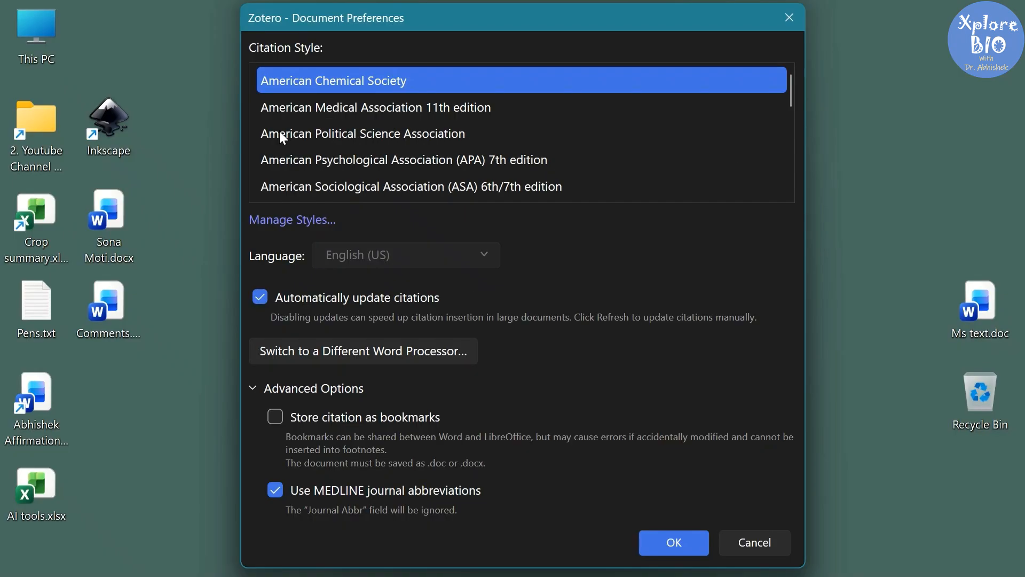
pyautogui.scroll(-5, 280, 135)
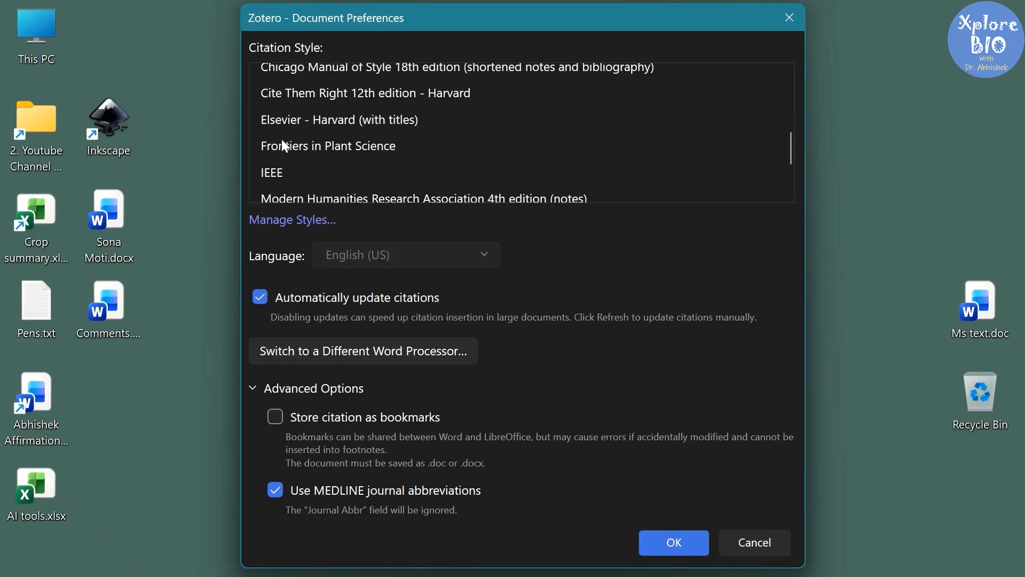
pyautogui.click(342, 146)
pyautogui.click(662, 543)
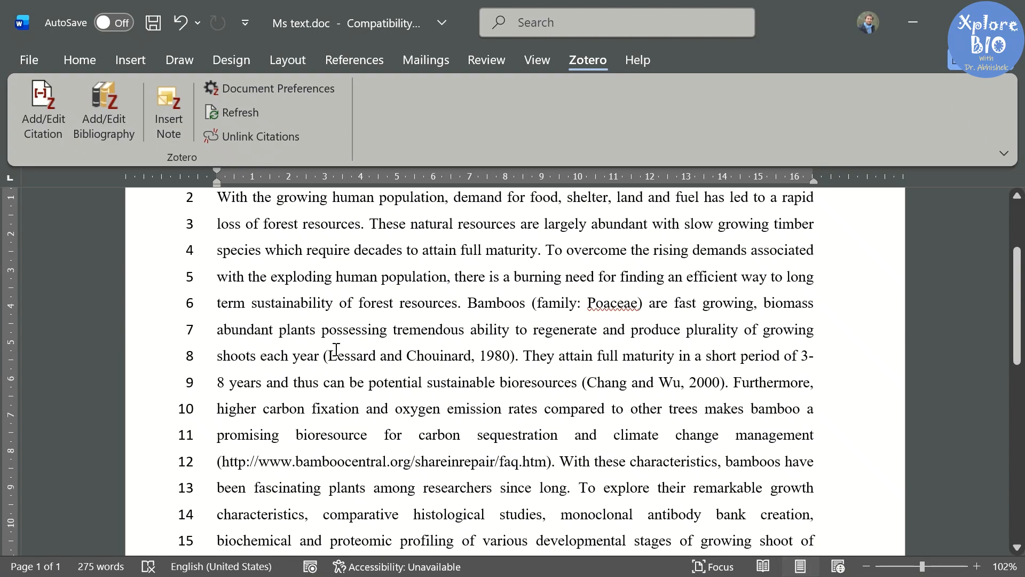
pyautogui.moveTo(336, 355); pyautogui.dragTo(479, 355)
pyautogui.scroll(-3, 499, 359)
pyautogui.scroll(-3, 502, 363)
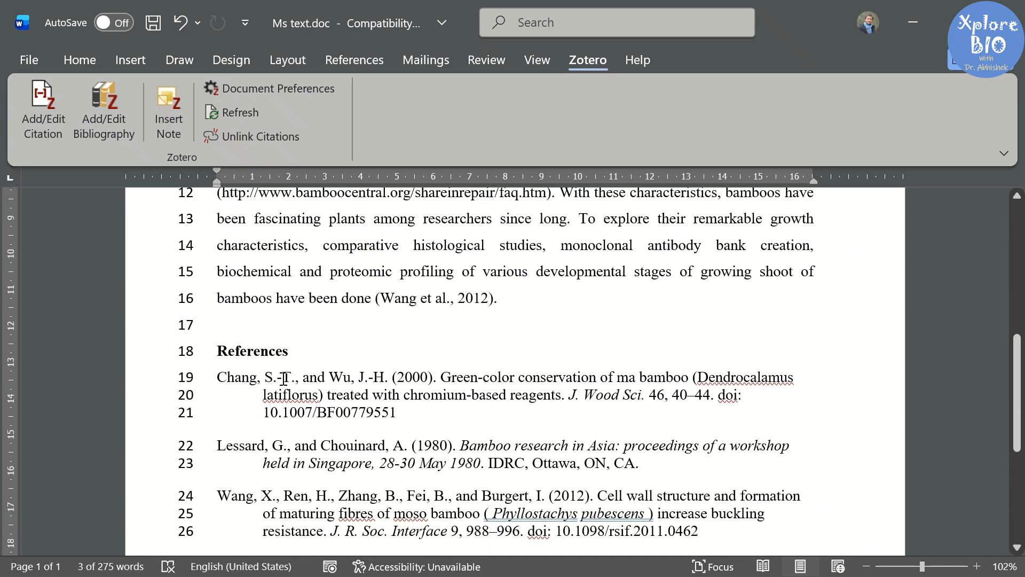
pyautogui.scroll(-3, 354, 417)
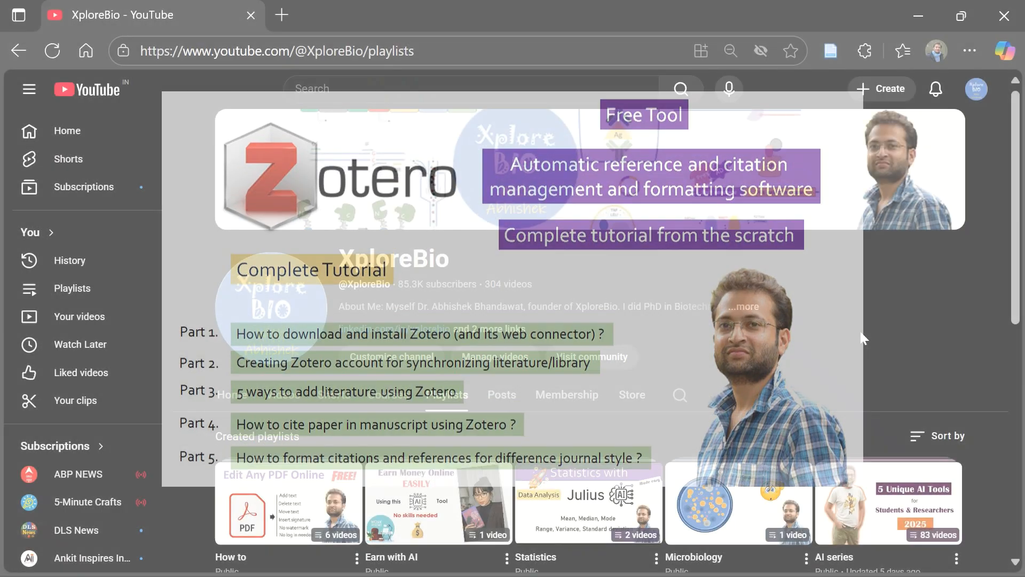
# Open the Research and Publishing playlist on the XploreBio YouTube channel and browse its videos.
pyautogui.scroll(-5, 857, 328)
pyautogui.scroll(-4, 858, 335)
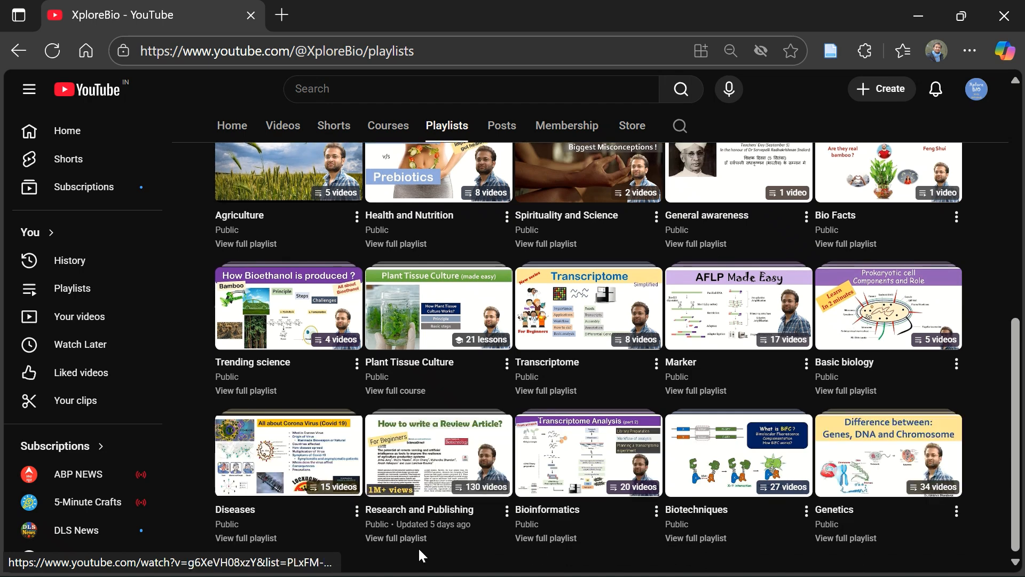
pyautogui.click(390, 538)
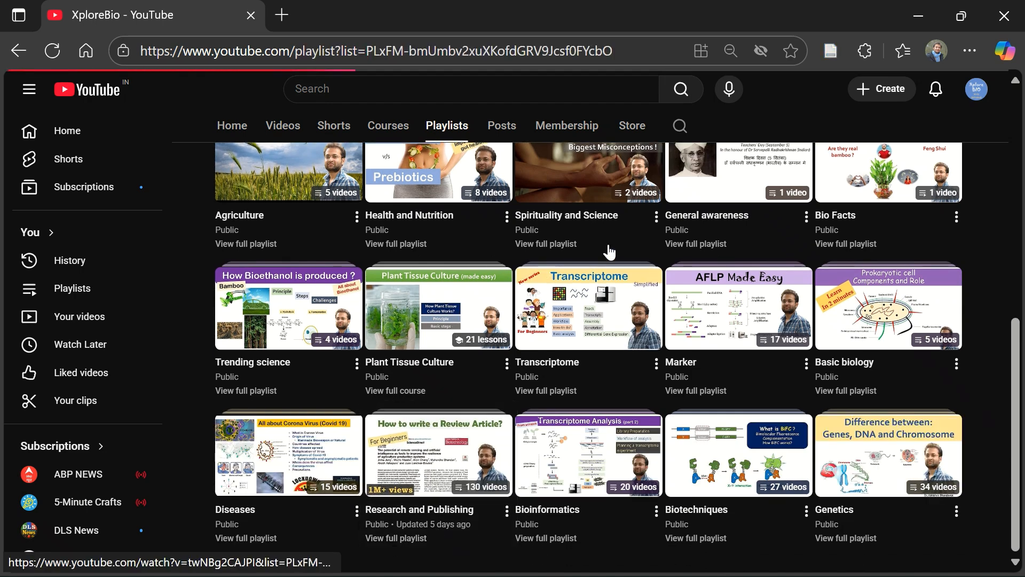
pyautogui.scroll(-1, 888, 263)
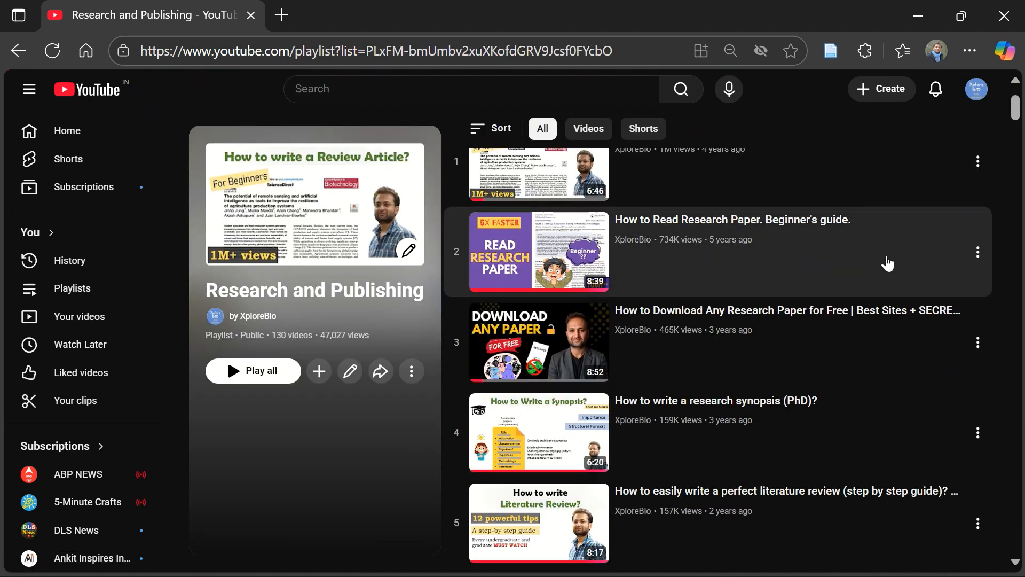
pyautogui.scroll(-2, 971, 283)
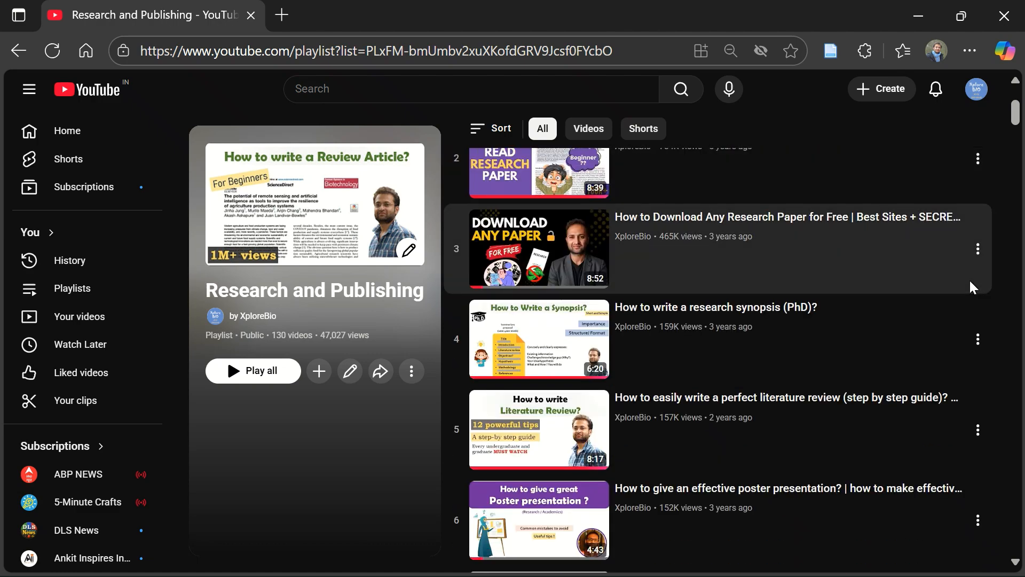
pyautogui.scroll(-2, 972, 287)
pyautogui.scroll(-3, 972, 291)
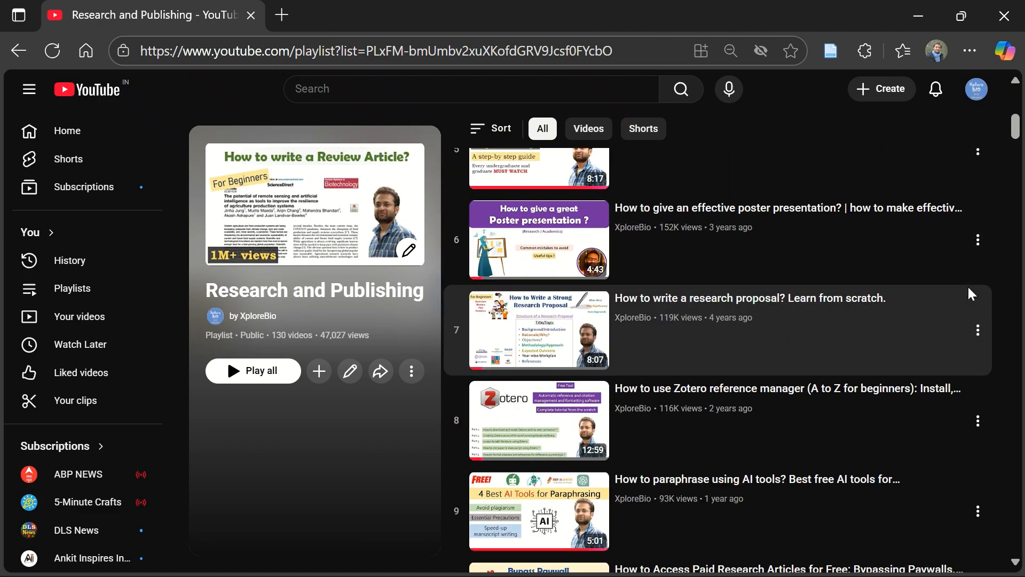